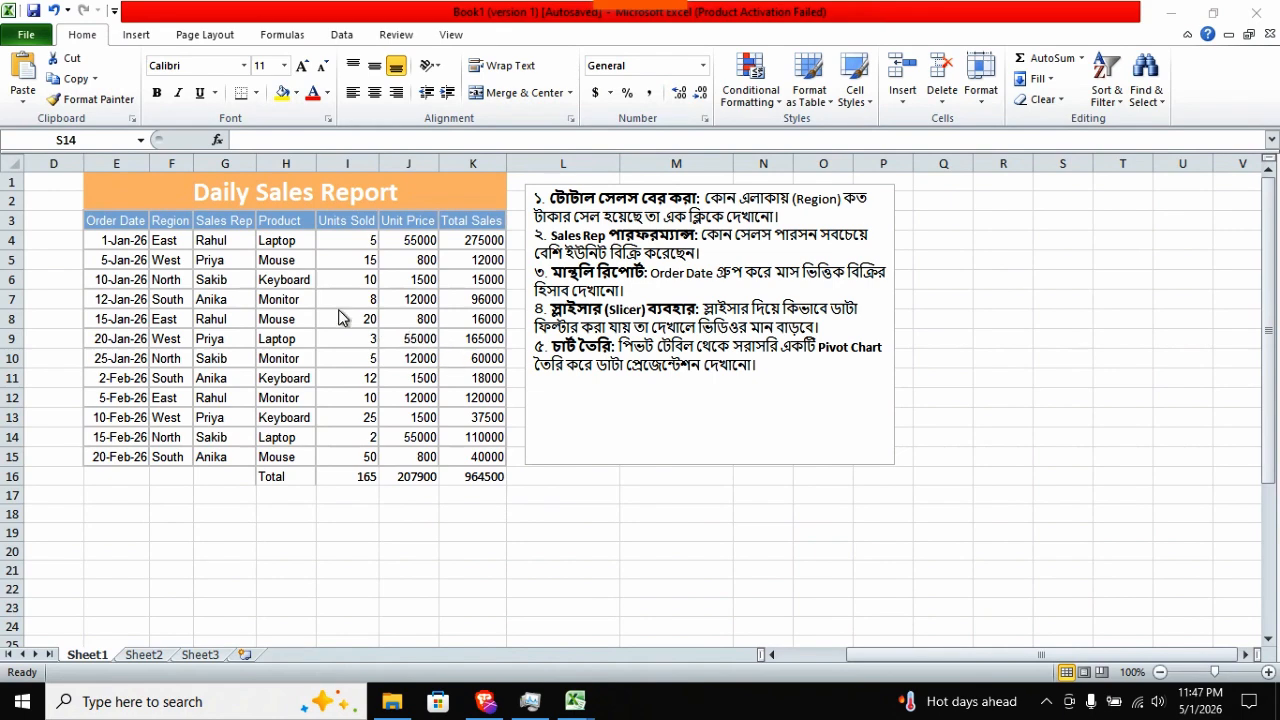
Start a new PivotTable using the Daily Sales Report data in Sheet1!$E$3:$K$15, without the total row, as its source
left_click(138, 35)
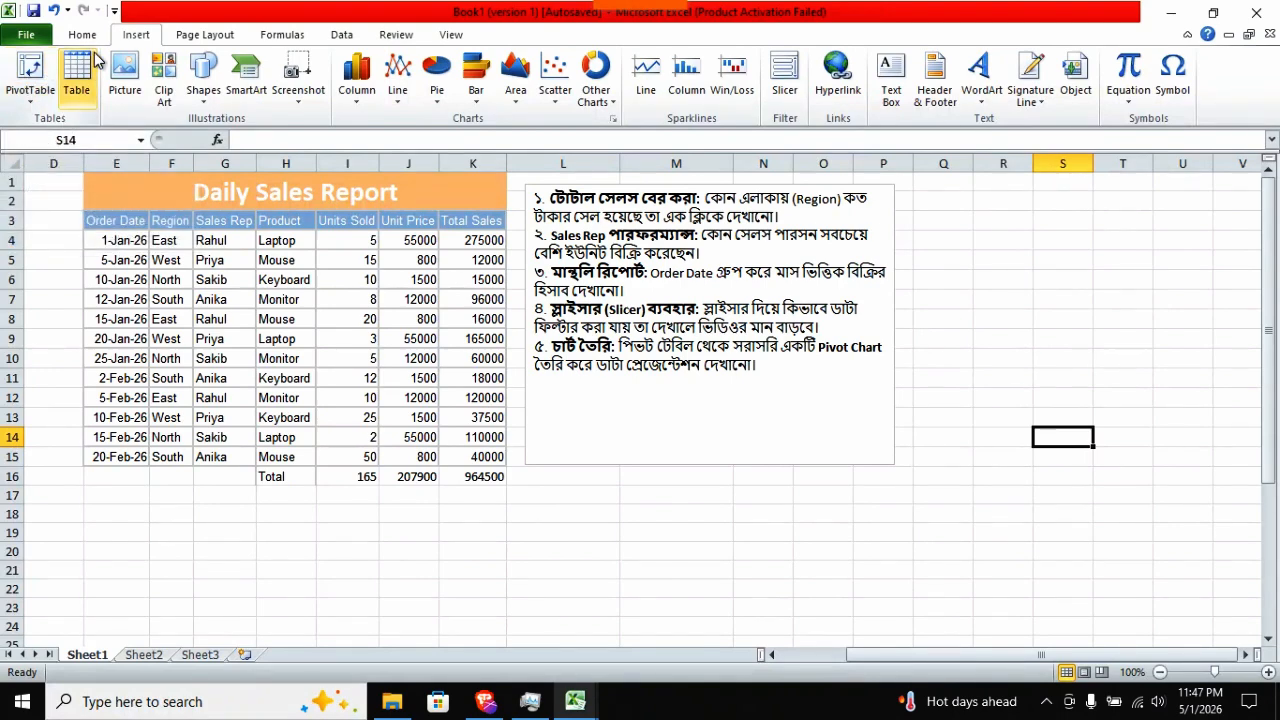
left_click(36, 100)
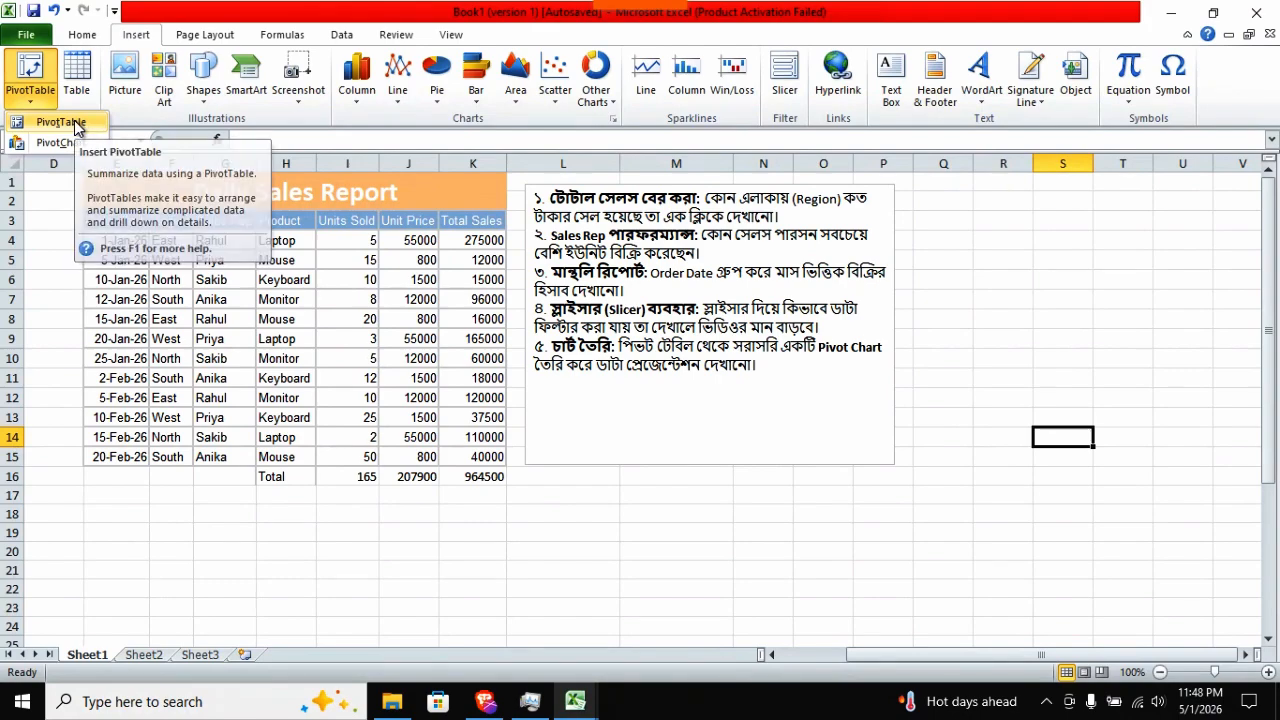
left_click(74, 120)
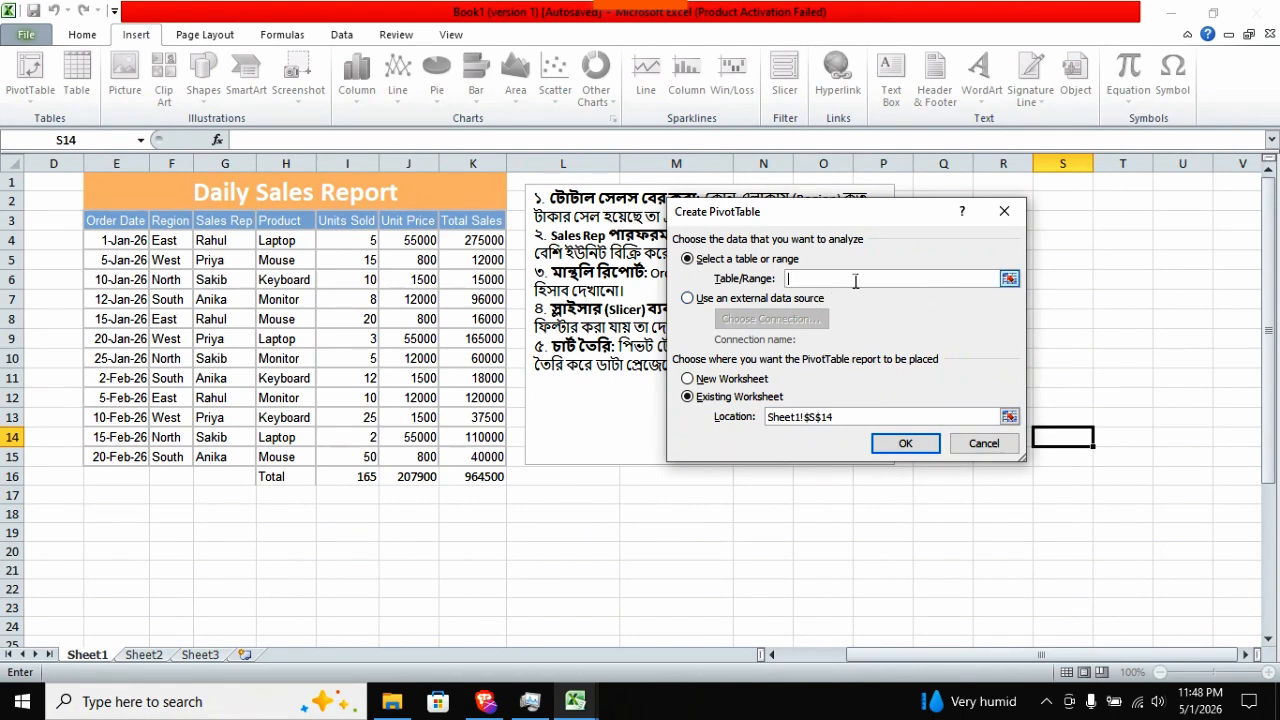
left_click(1009, 281)
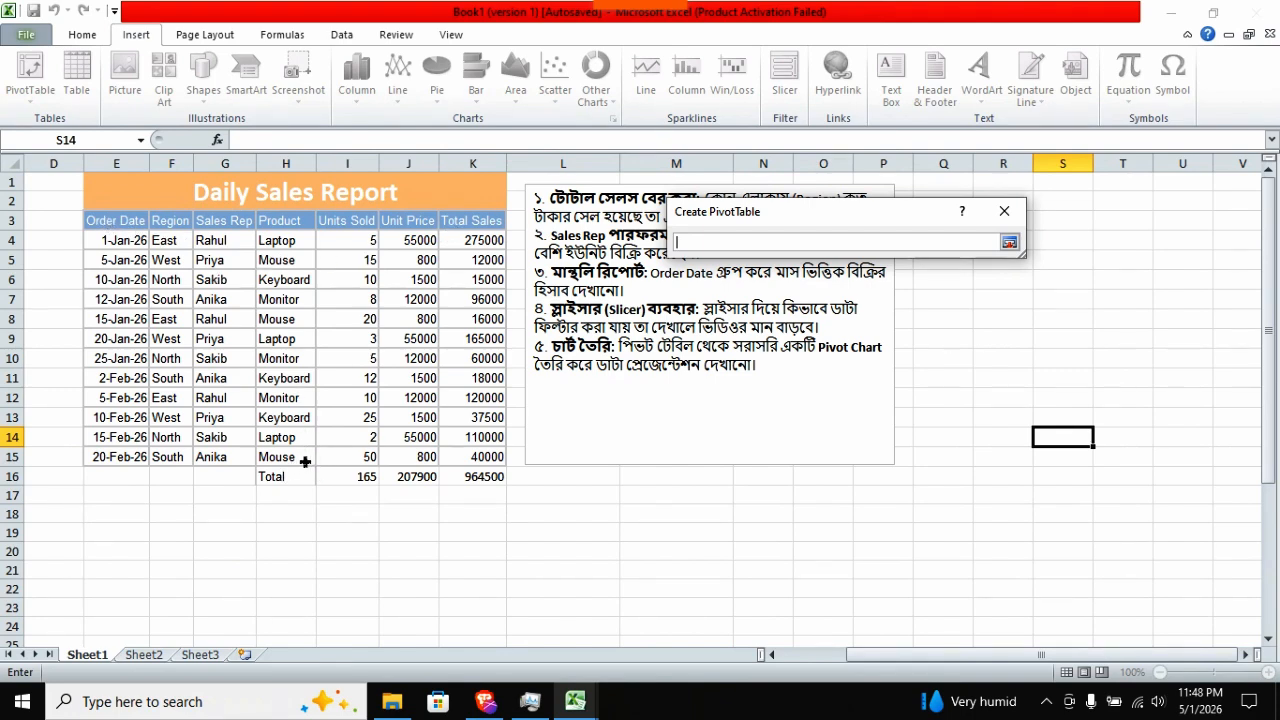
left_click(117, 222)
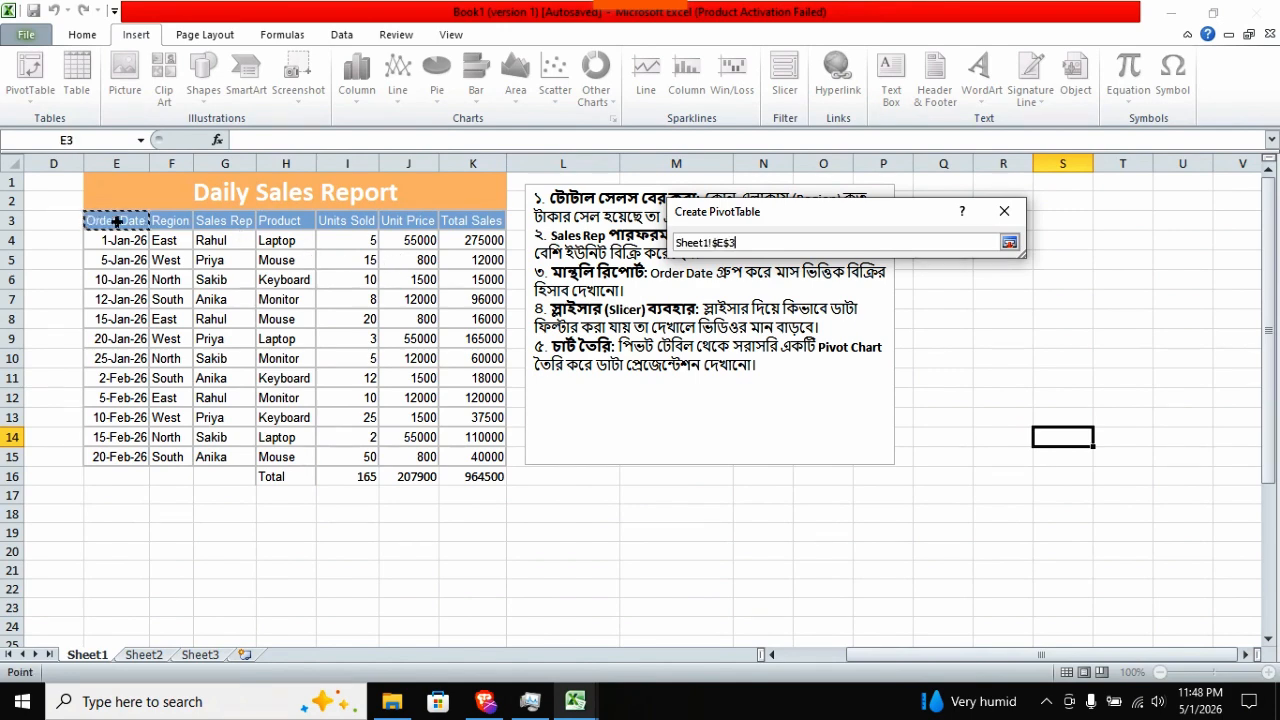
left_click_drag(117, 222, 470, 455)
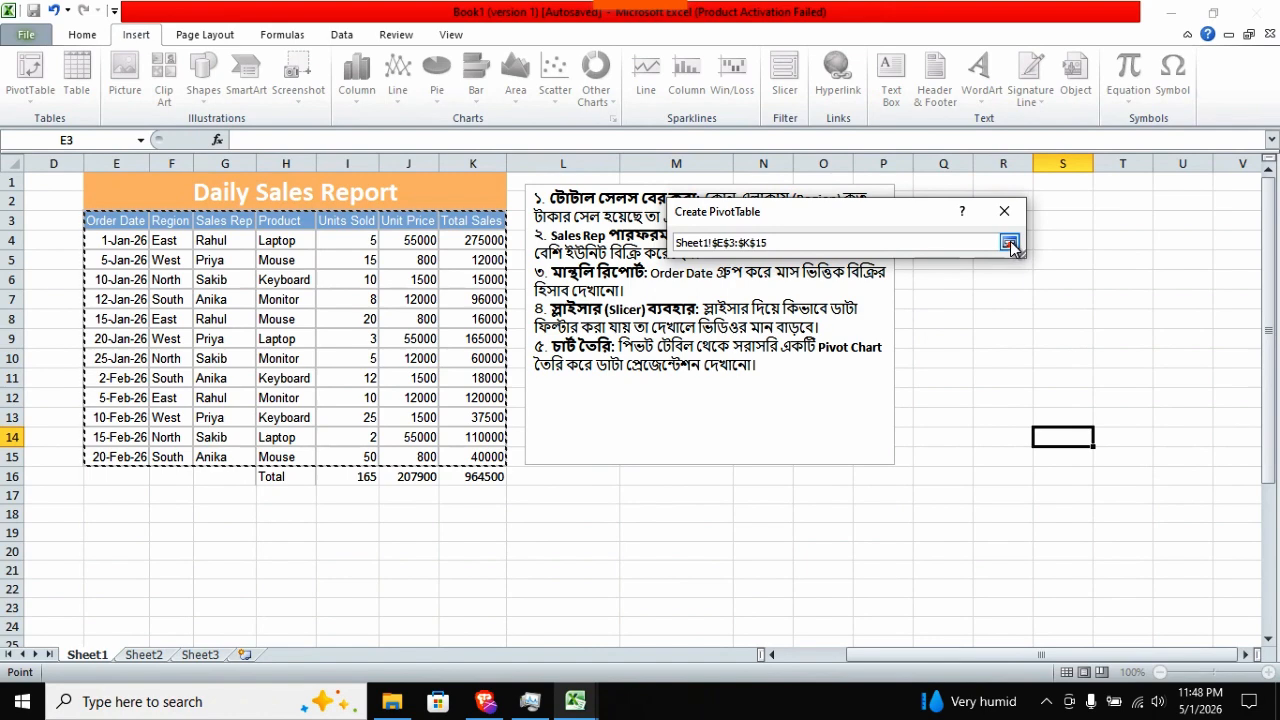
left_click(1010, 246)
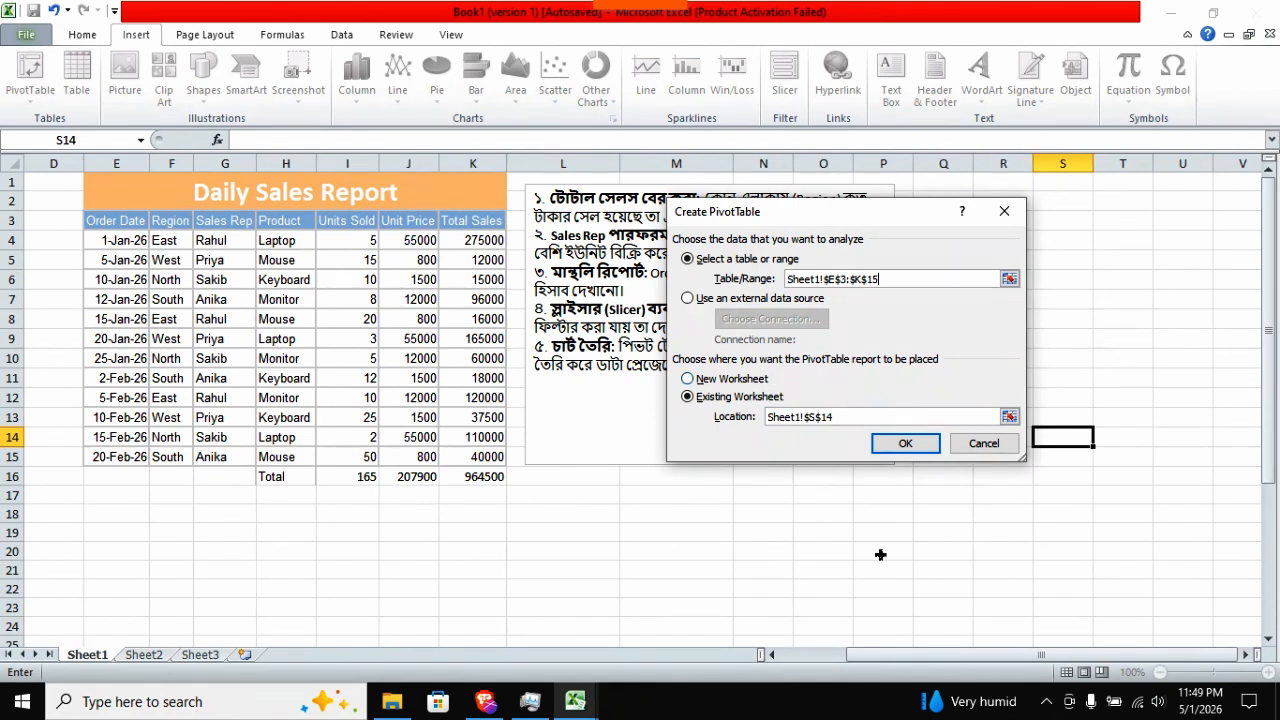
Place the PivotTable on the existing worksheet at cell N19 of Sheet1 and create it
left_click(696, 381)
left_click(694, 397)
left_click(692, 382)
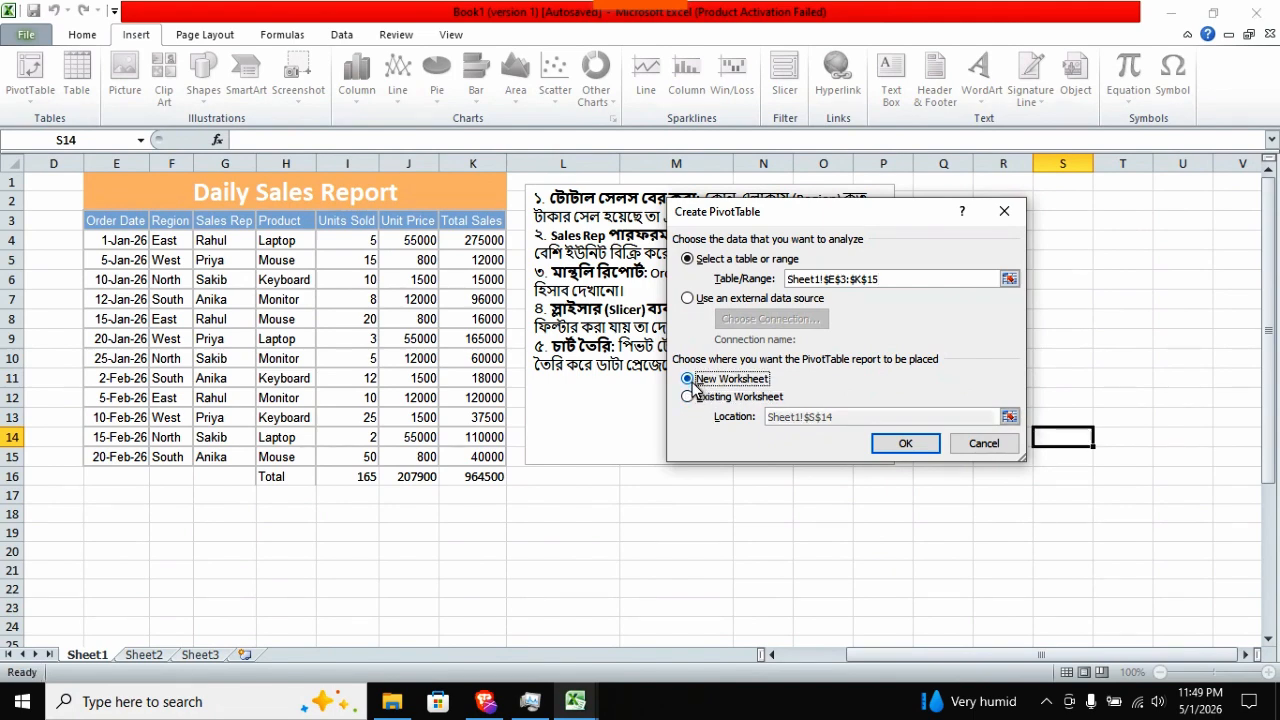
left_click(689, 396)
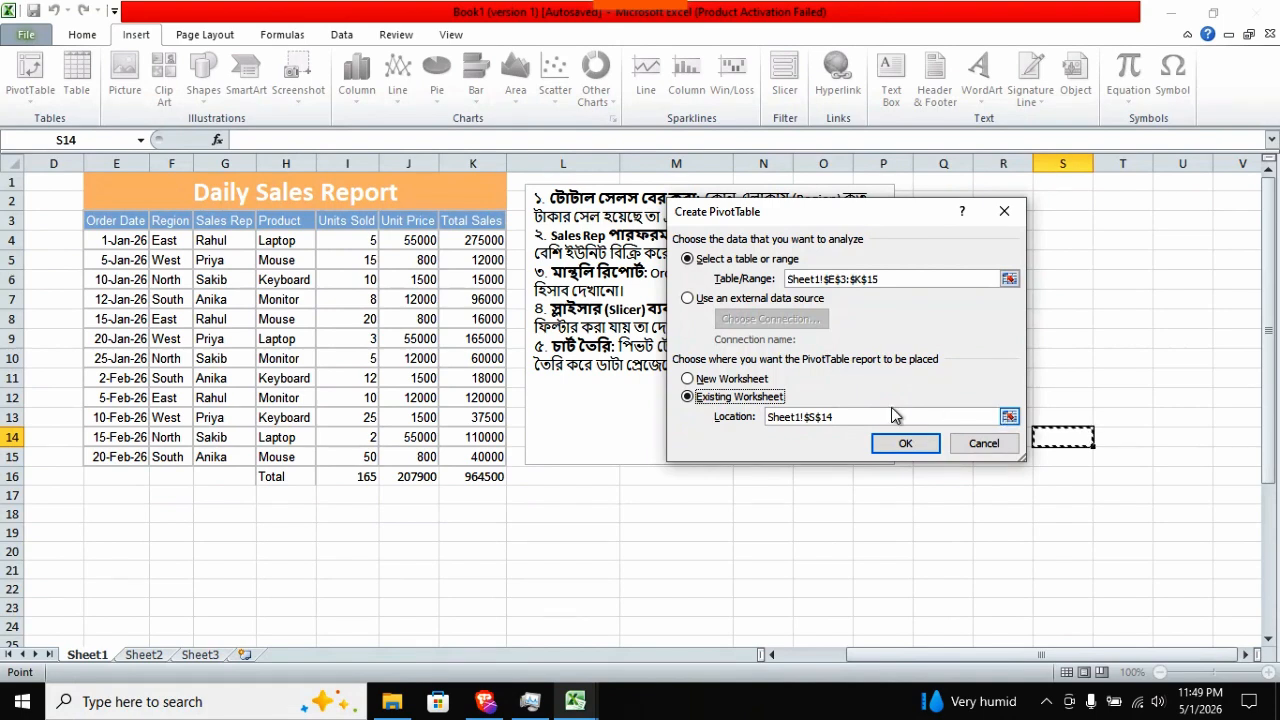
left_click(1009, 418)
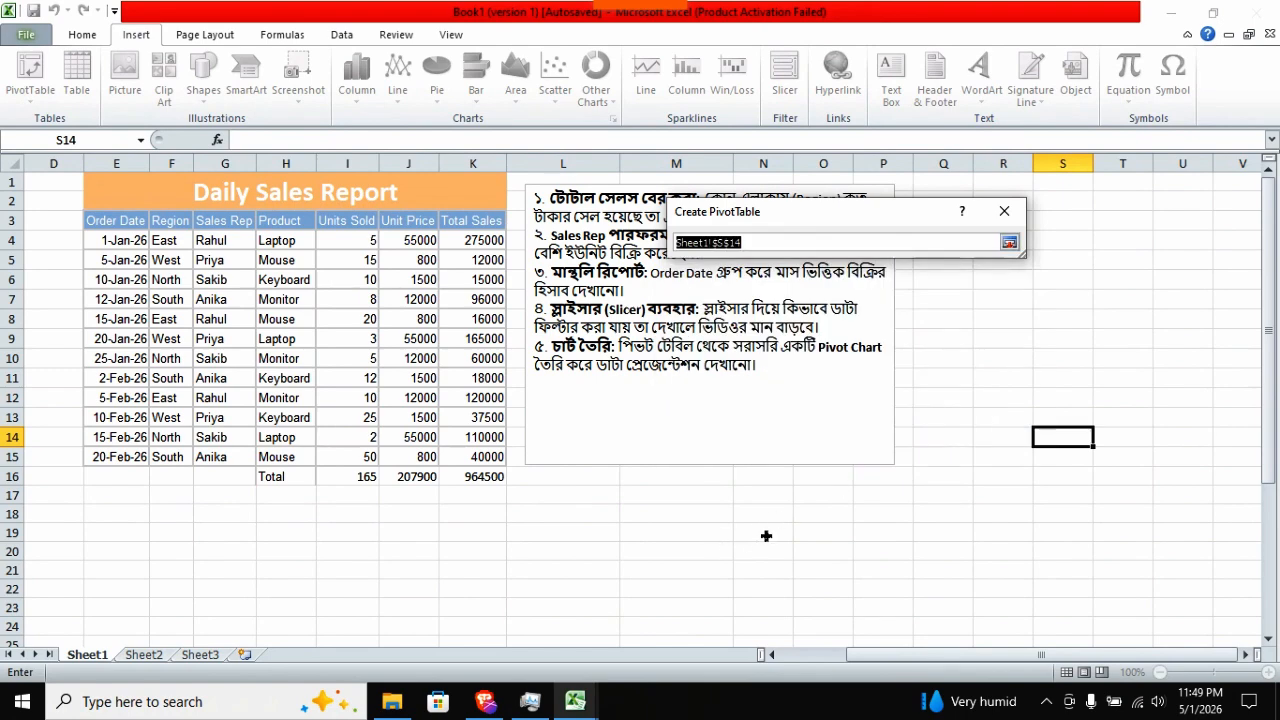
left_click(768, 533)
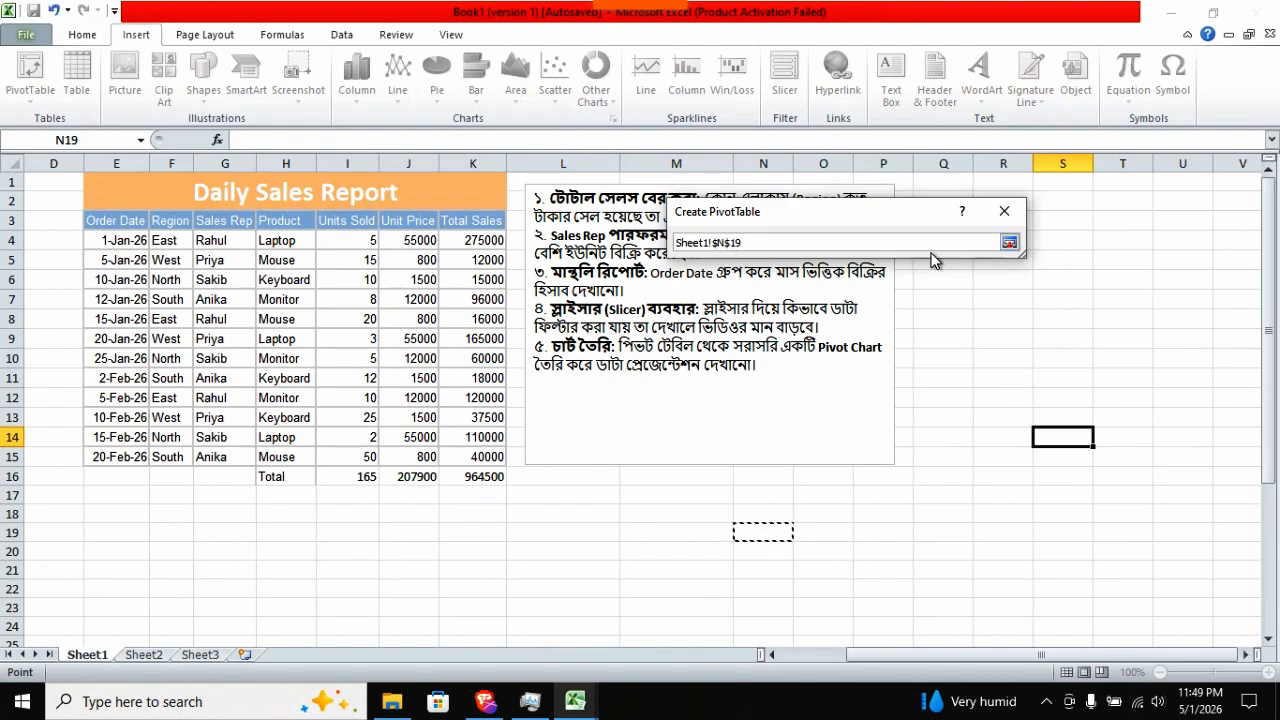
left_click(1010, 243)
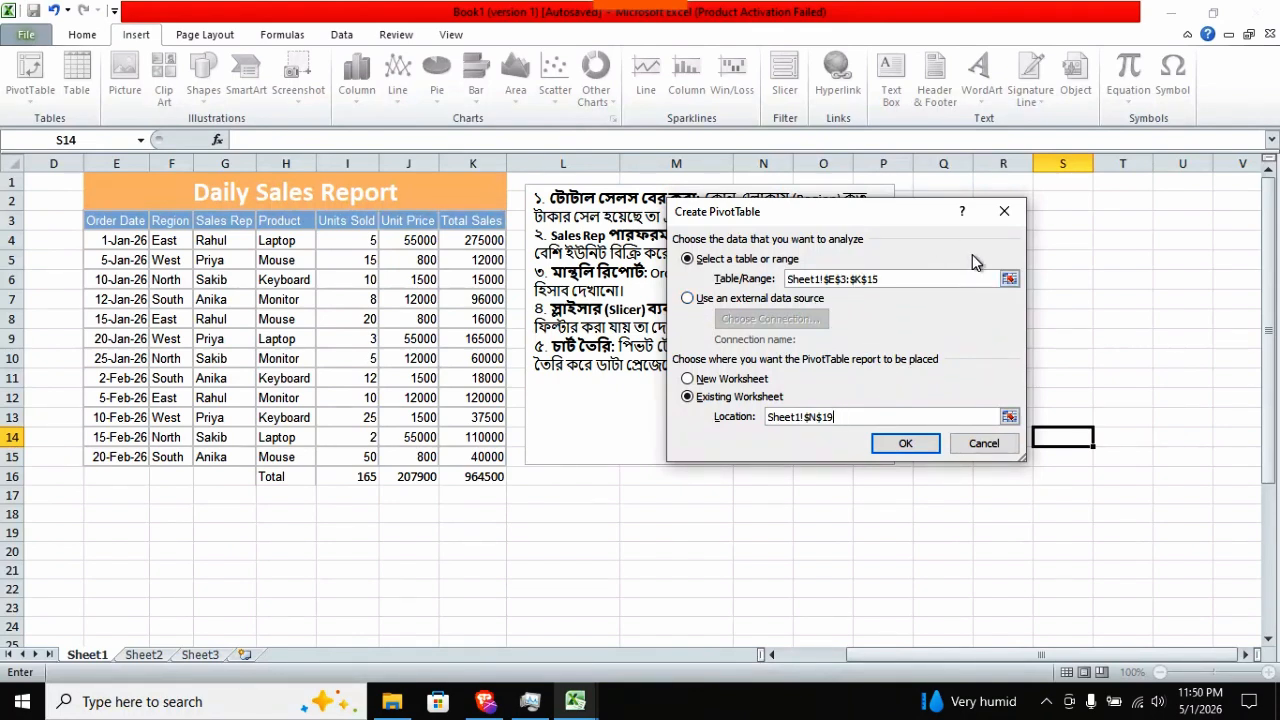
left_click(912, 441)
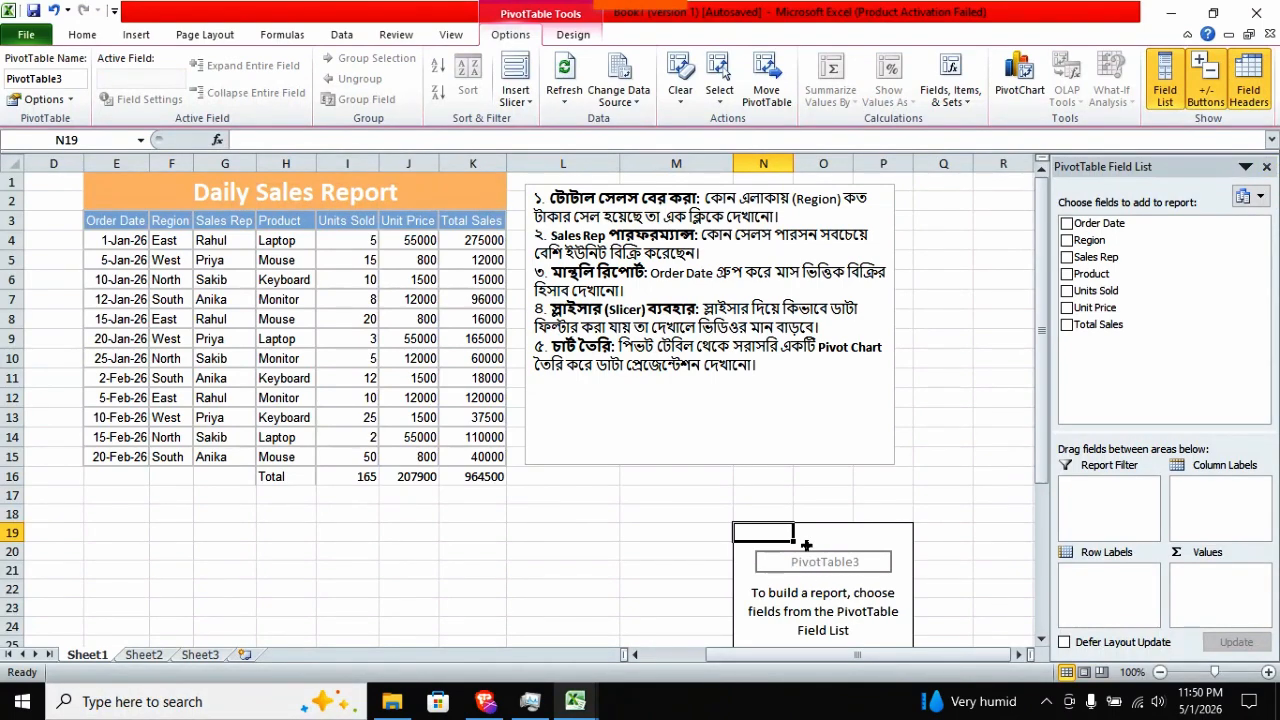
Build the PivotTable with Region as row labels and the sum of Total Sales as values
scroll(803, 550, "down", 2)
scroll(800, 538, "up", 2)
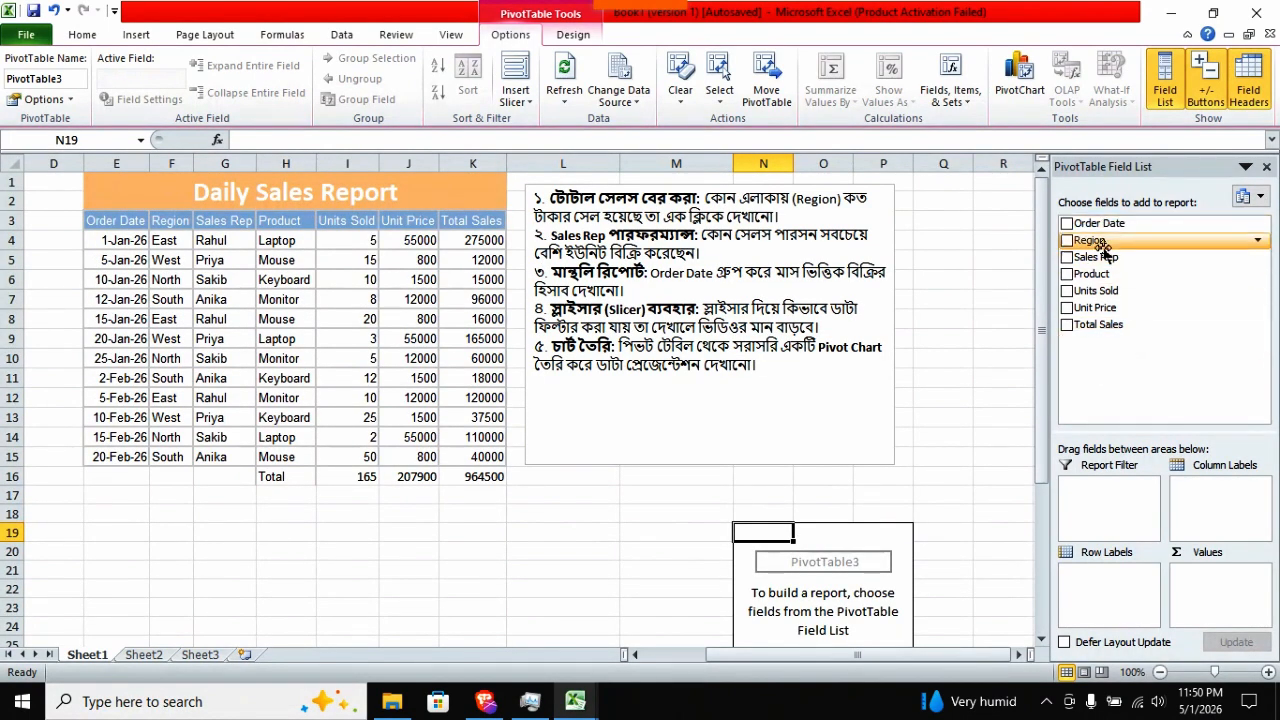
scroll(905, 516, "down", 1)
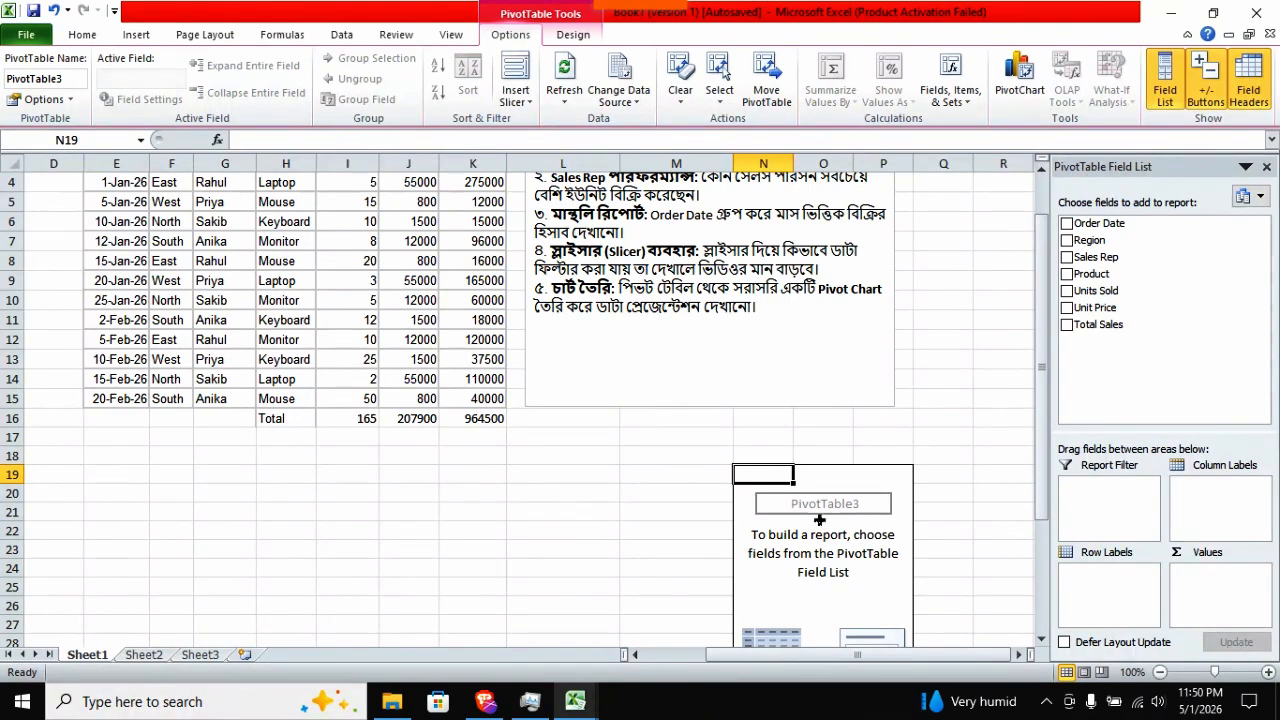
scroll(822, 528, "up", 1)
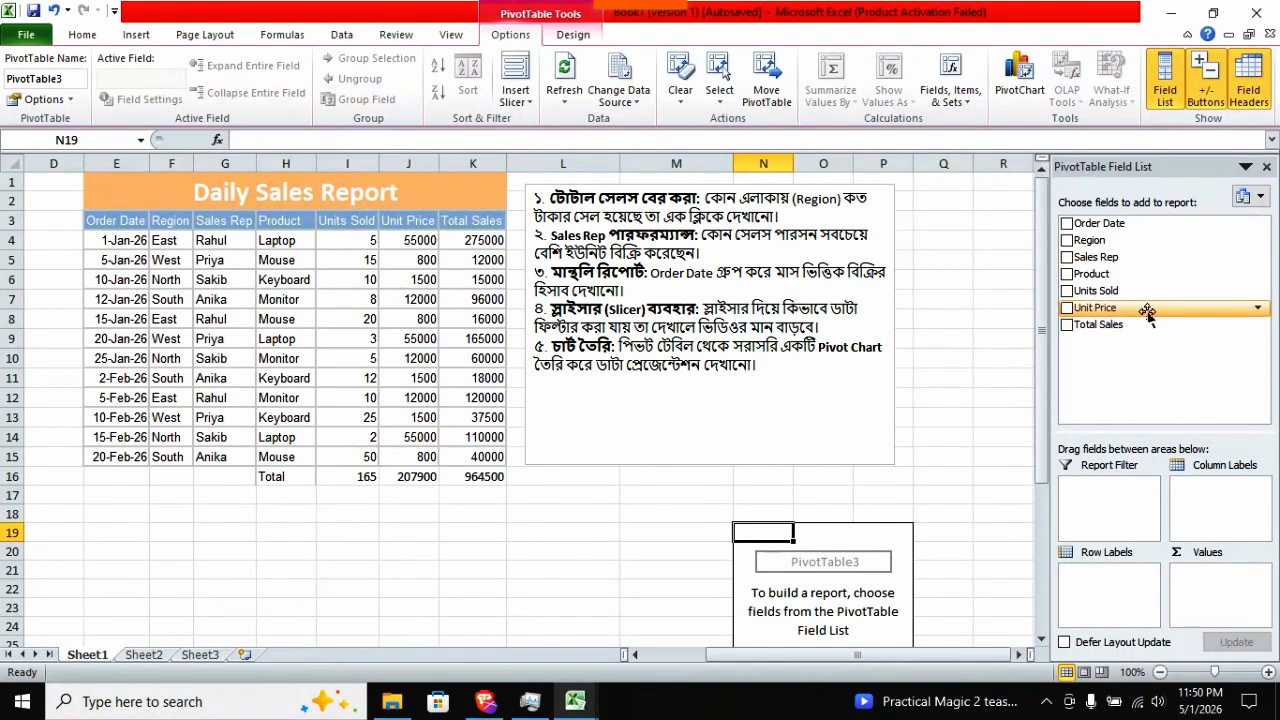
left_click(1067, 241)
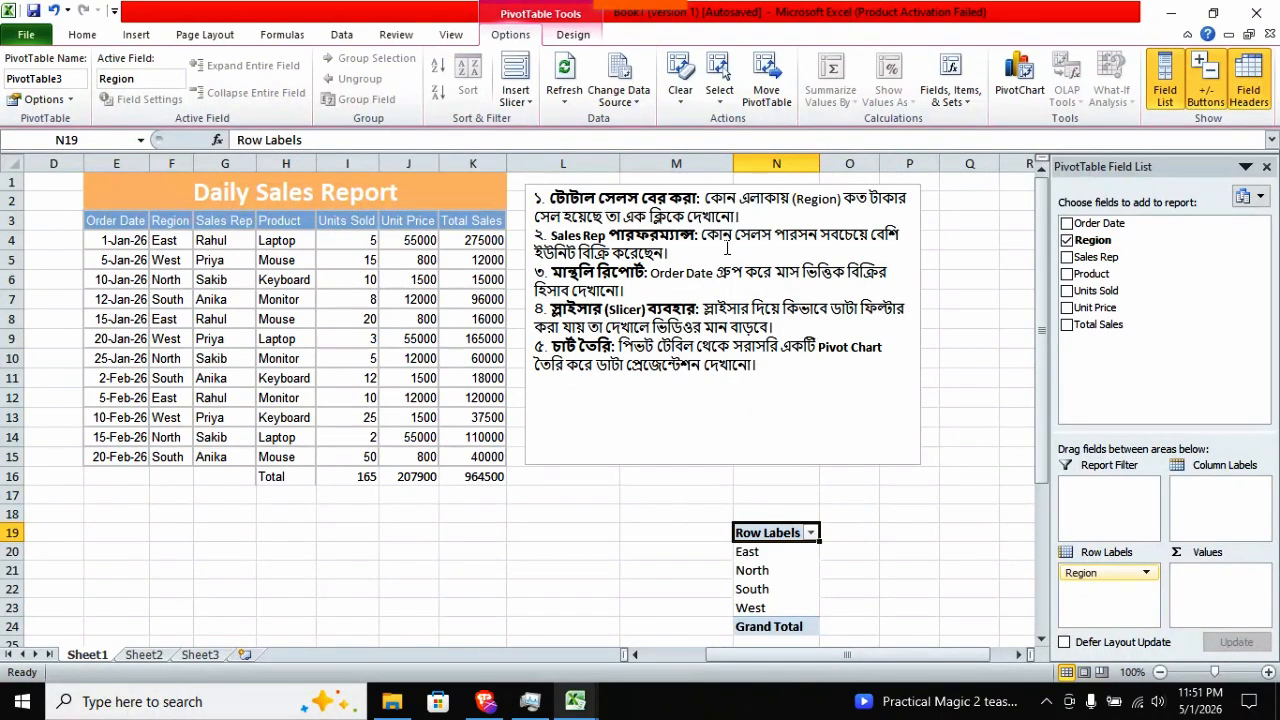
left_click(1067, 325)
scroll(949, 490, "down", 1)
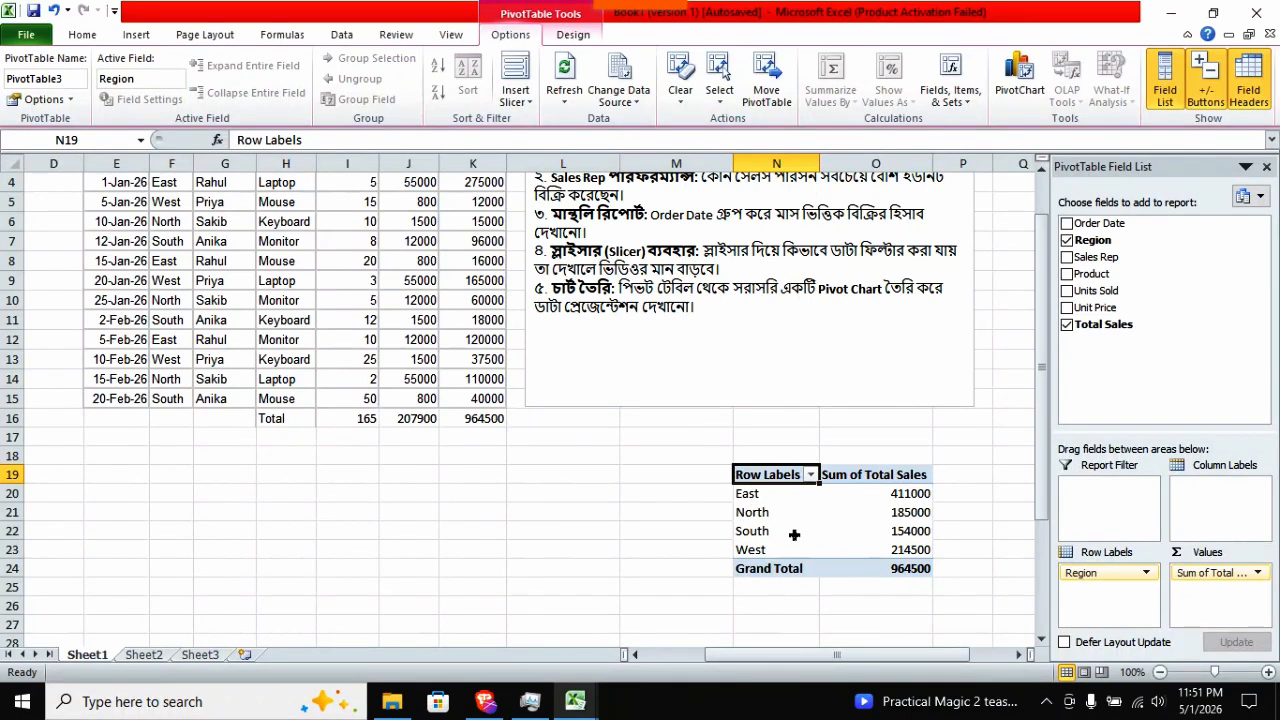
scroll(918, 545, "up", 1)
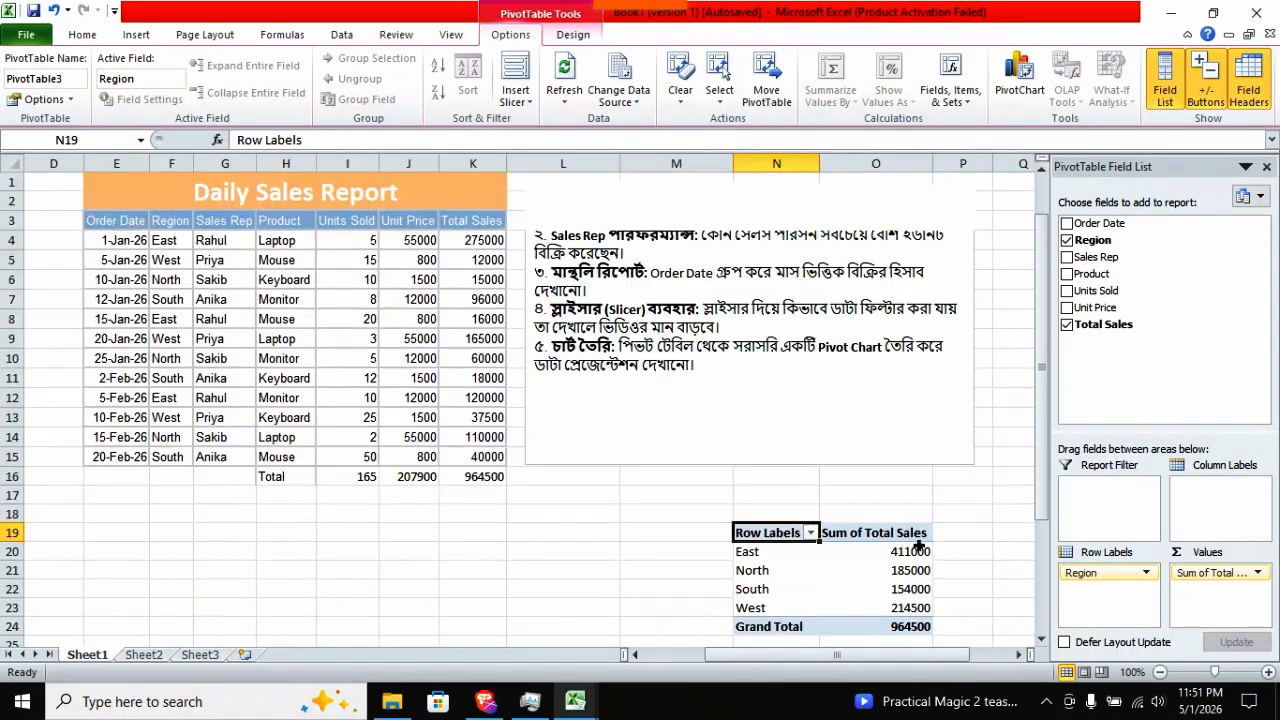
scroll(797, 595, "down", 1)
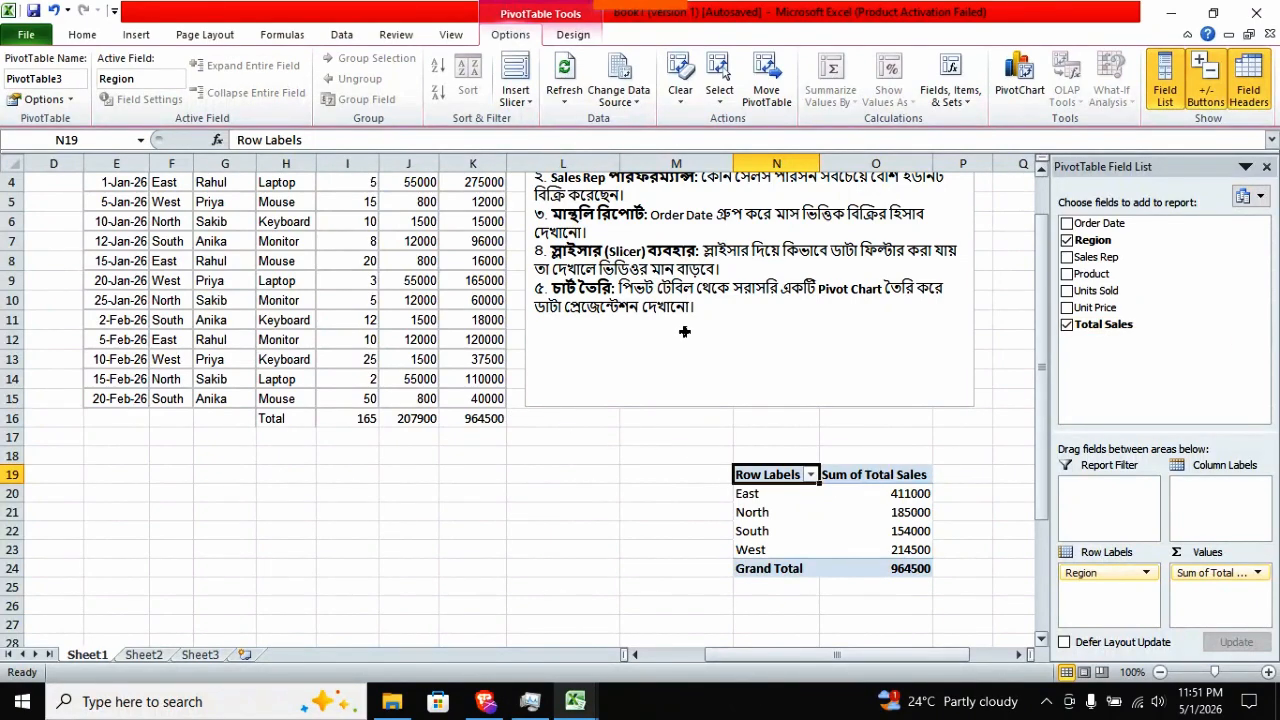
scroll(456, 321, "up", 1)
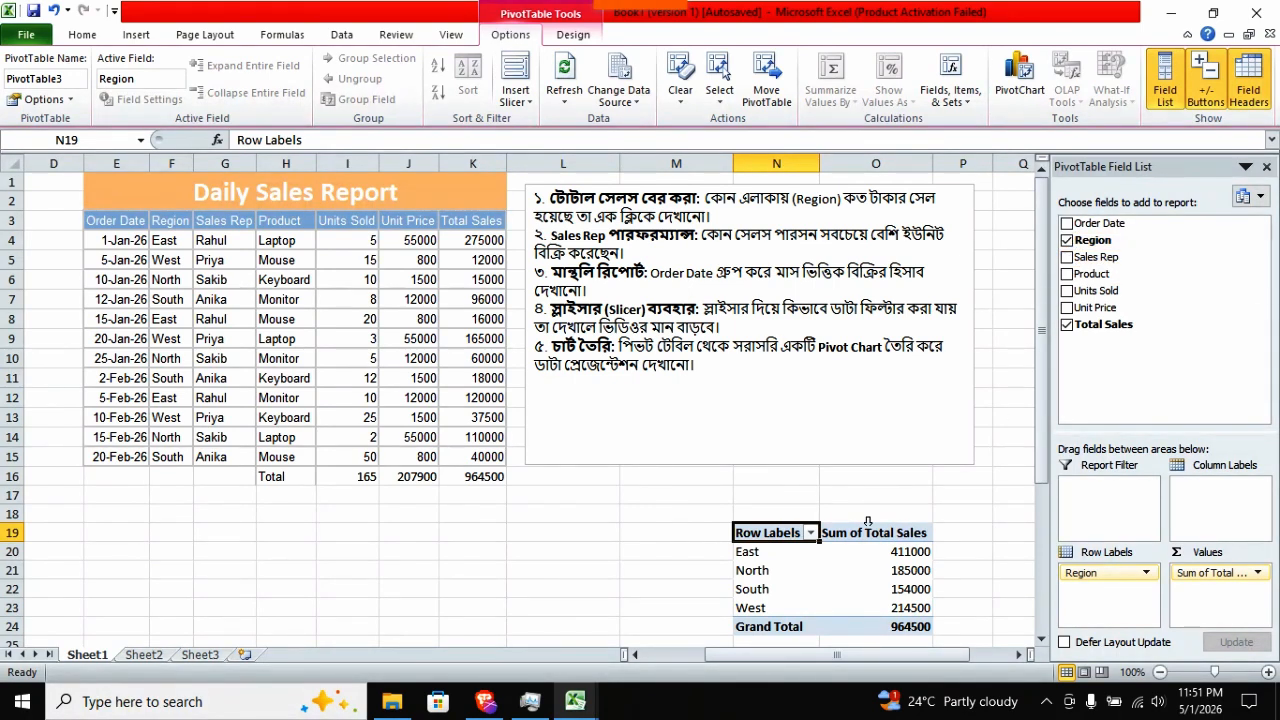
mouse_move(843, 538)
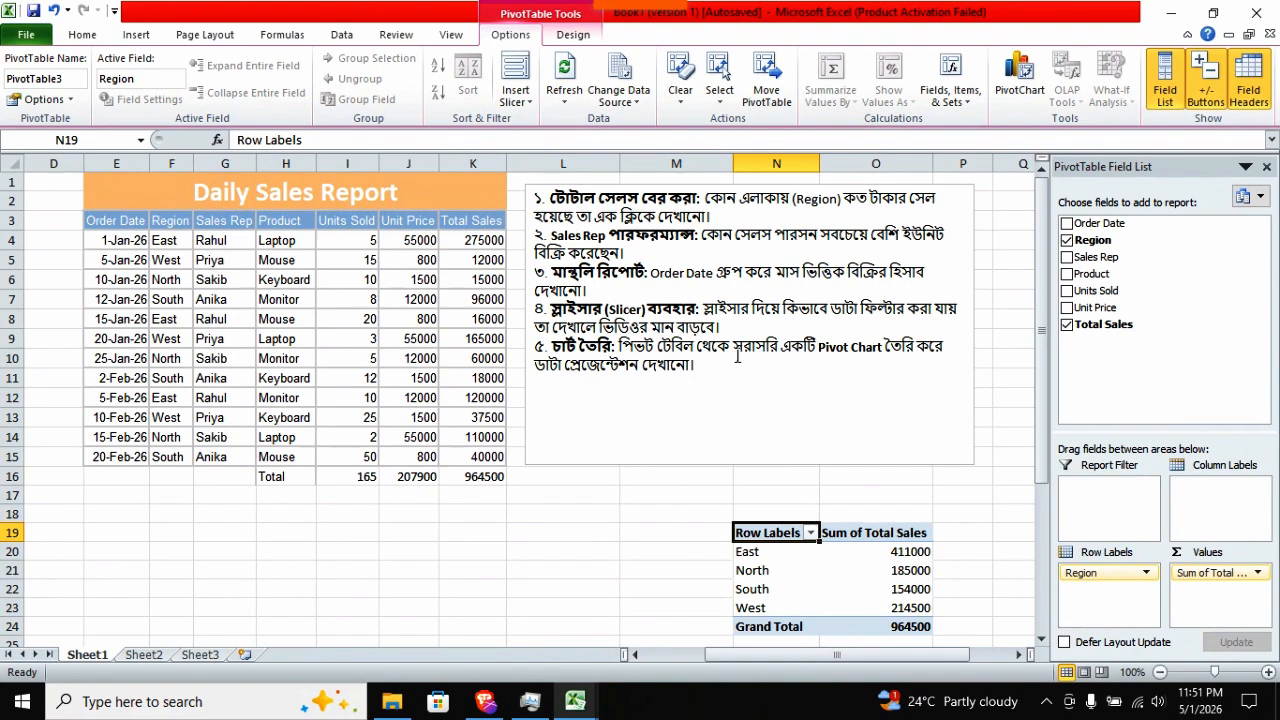
Replace the Region and Total Sales fields in the PivotTable with Sales Rep as rows and Units Sold as values
left_click(1067, 240)
left_click(1067, 324)
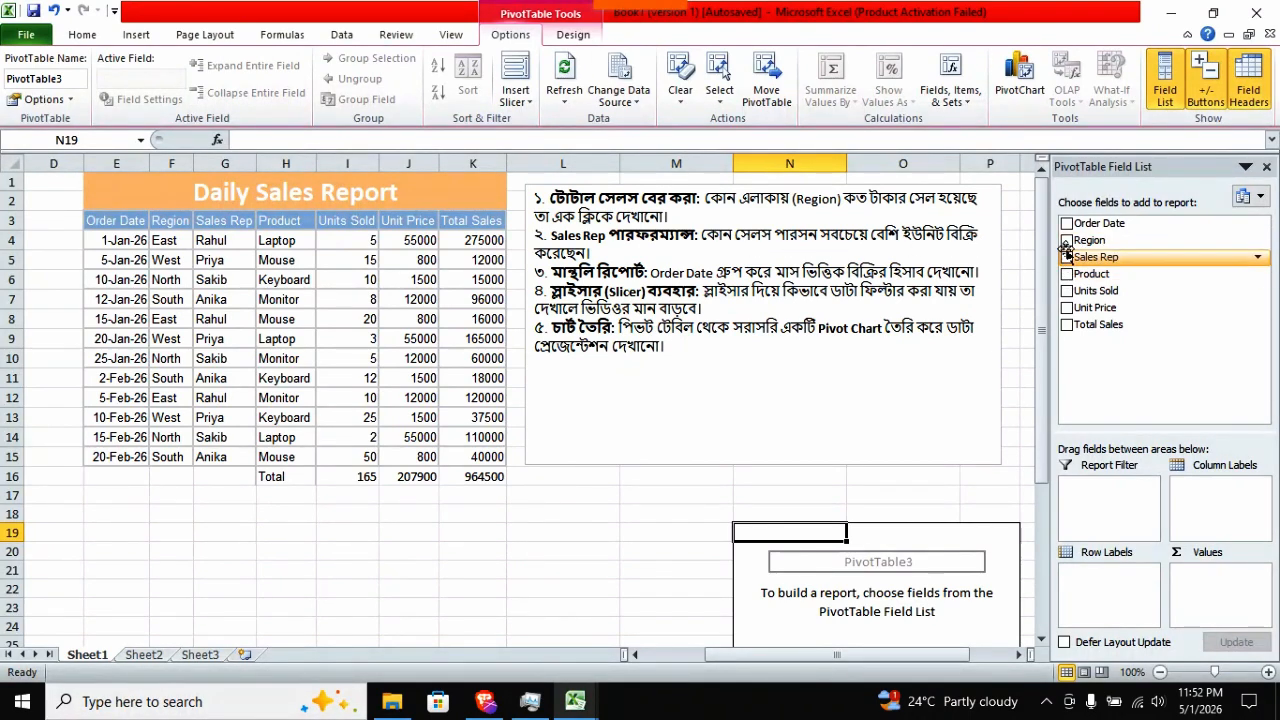
left_click_drag(1070, 261, 1100, 262)
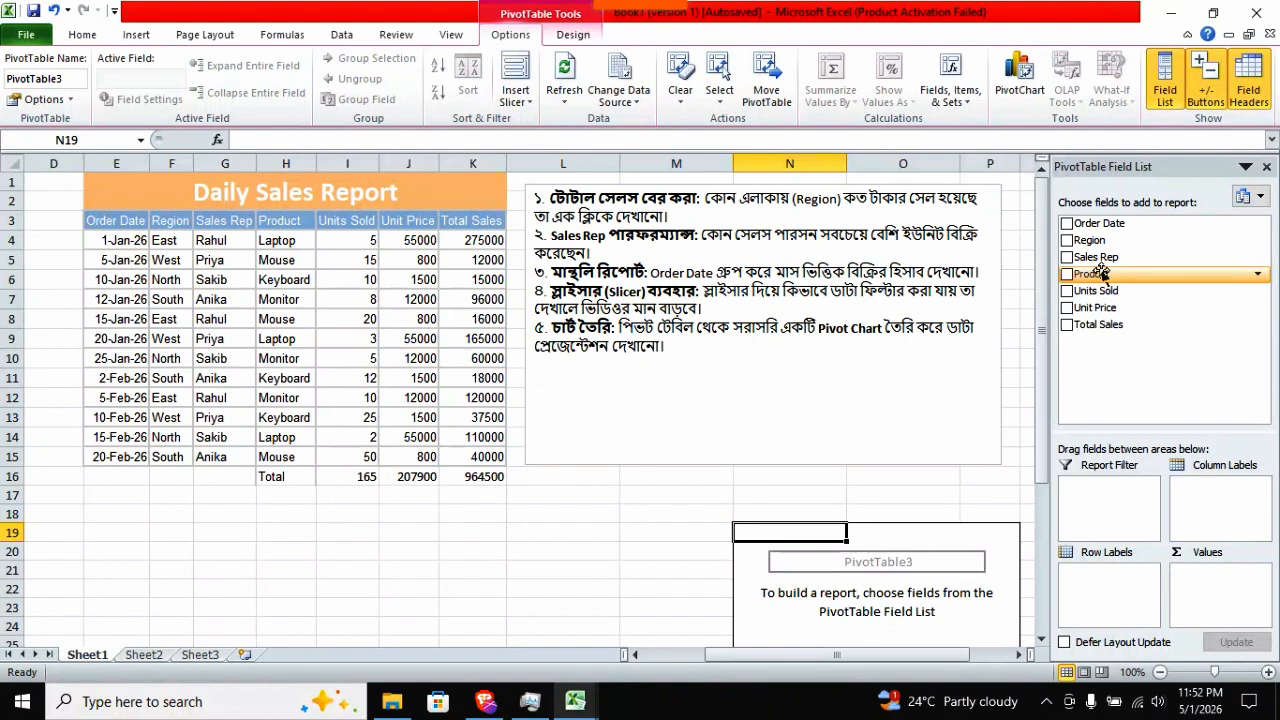
left_click(1067, 258)
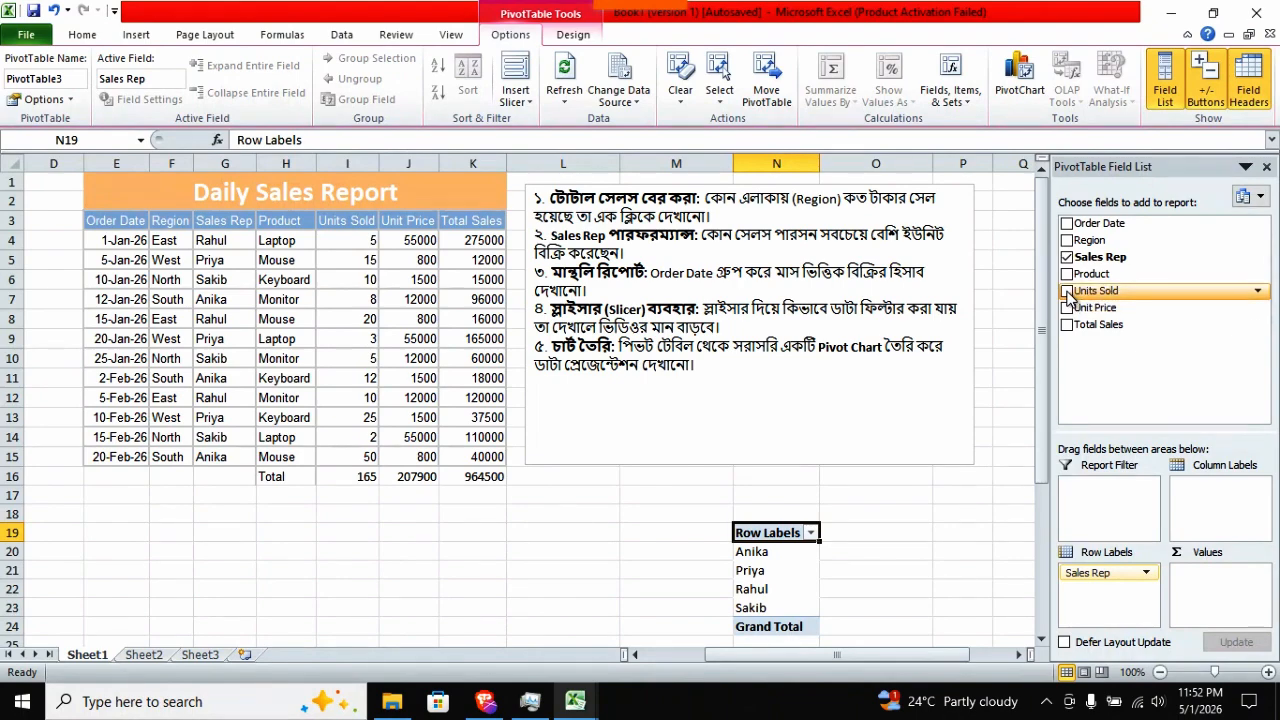
left_click(1067, 291)
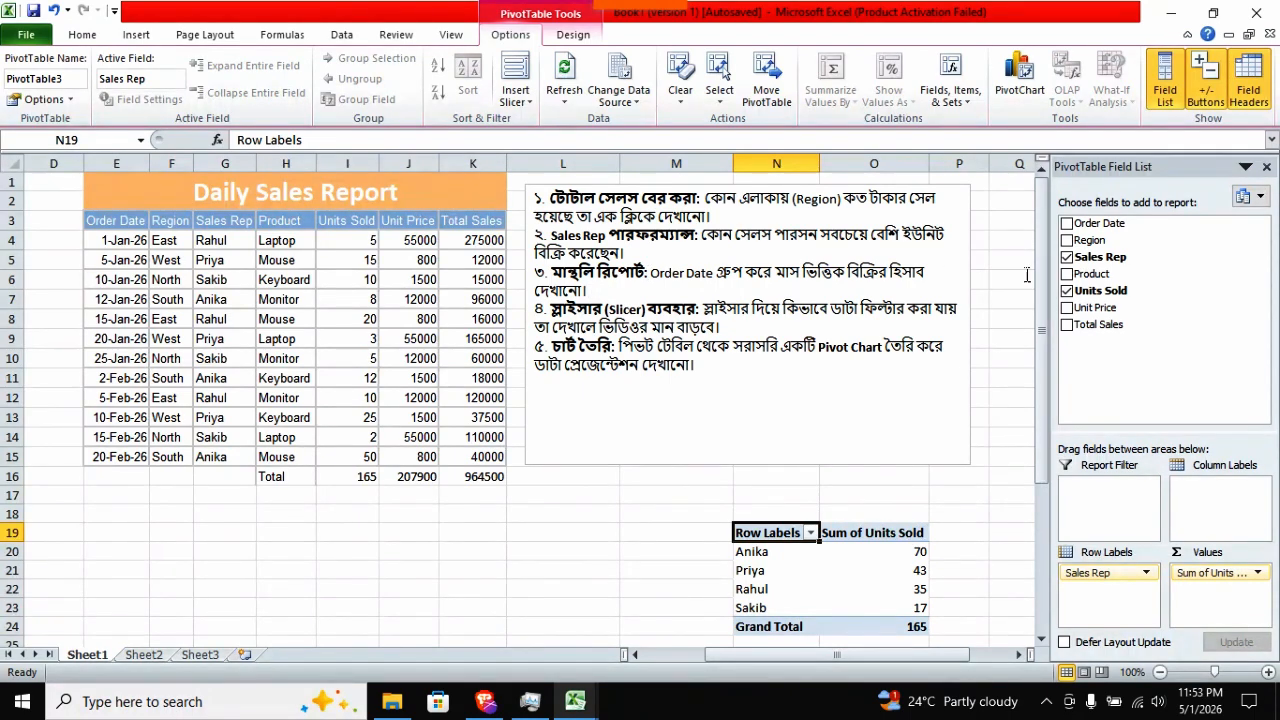
Replace the Sales Rep and Units Sold fields in the PivotTable with Order Date as rows and Total Sales as values
left_click(1066, 257)
left_click(1066, 290)
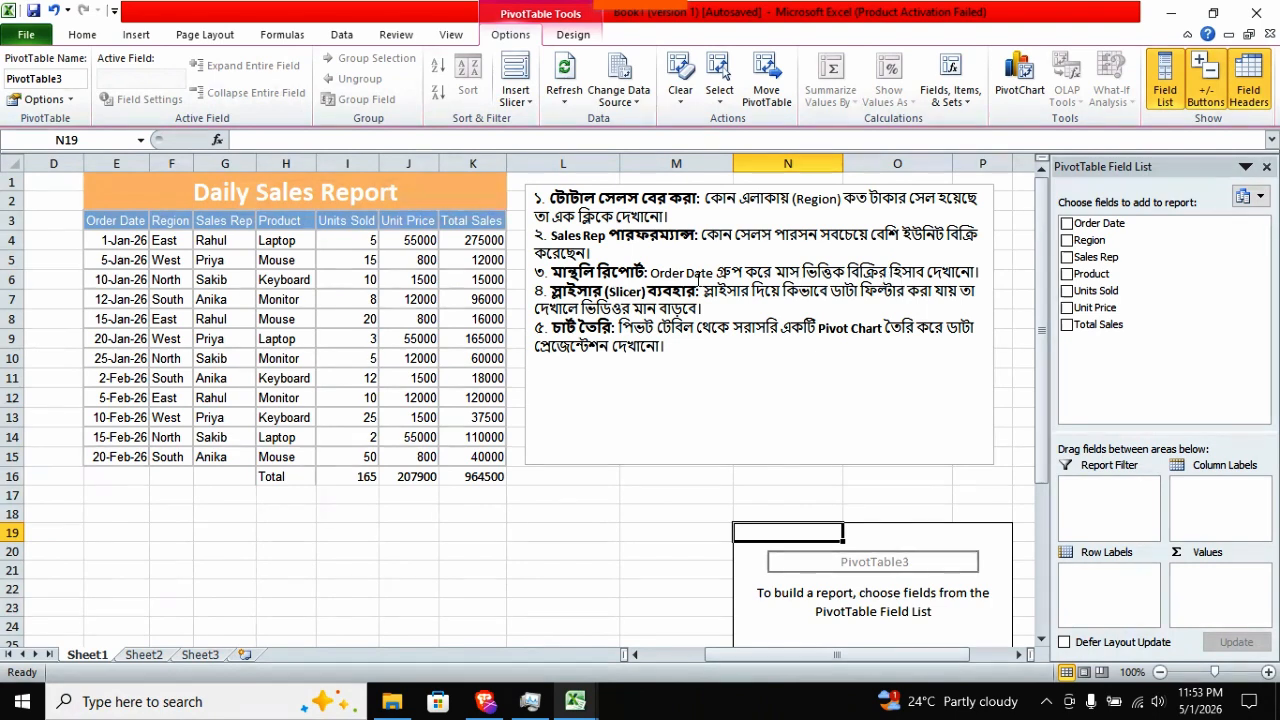
left_click(1066, 223)
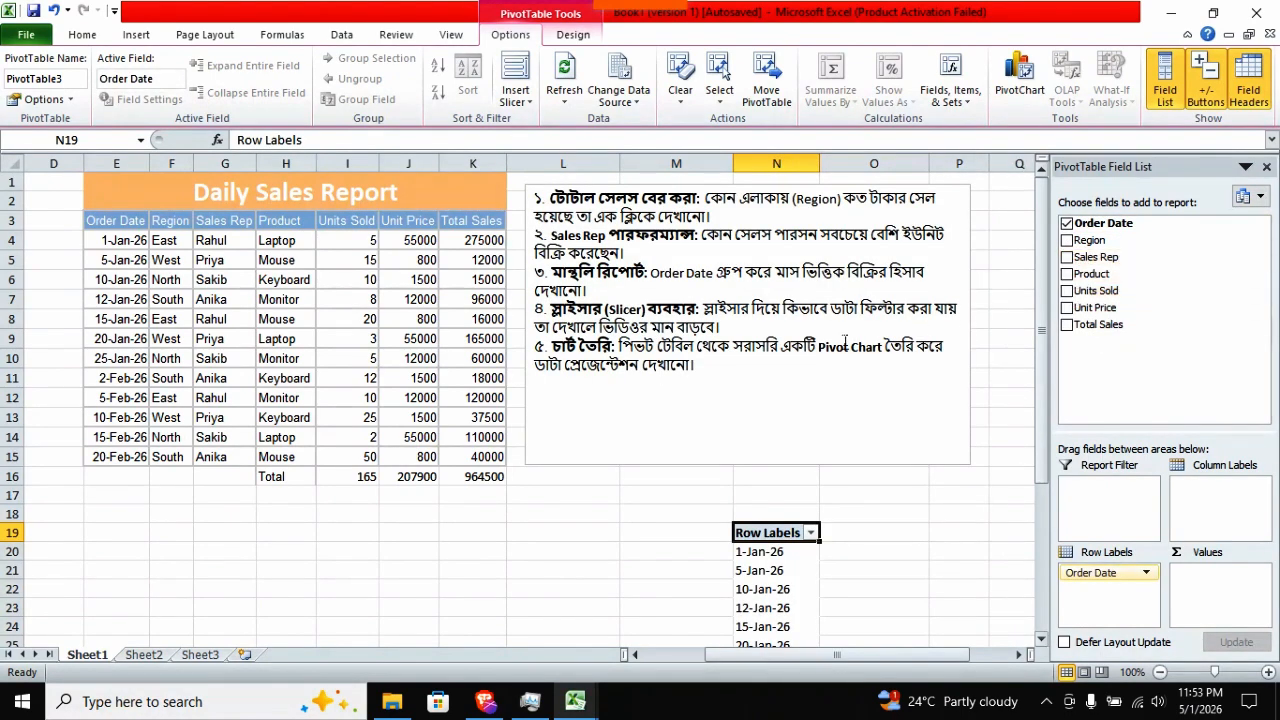
left_click(1067, 326)
scroll(845, 508, "down", 3)
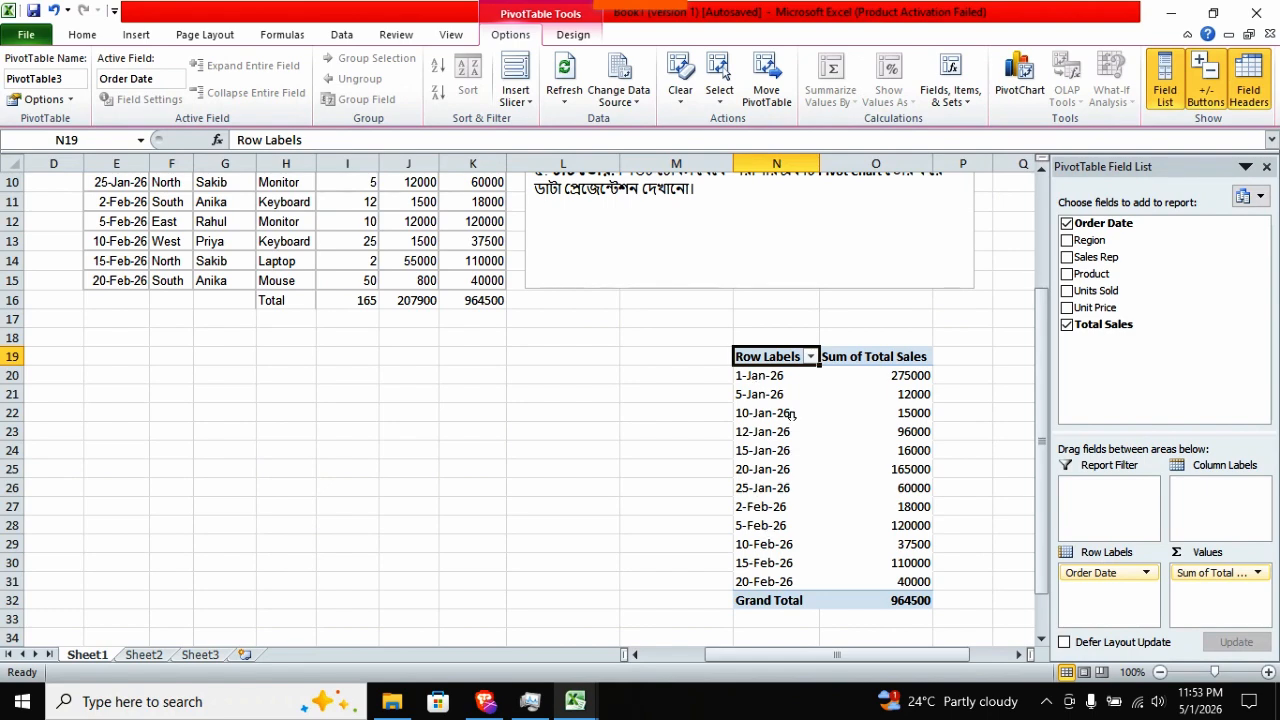
scroll(853, 442, "up", 1)
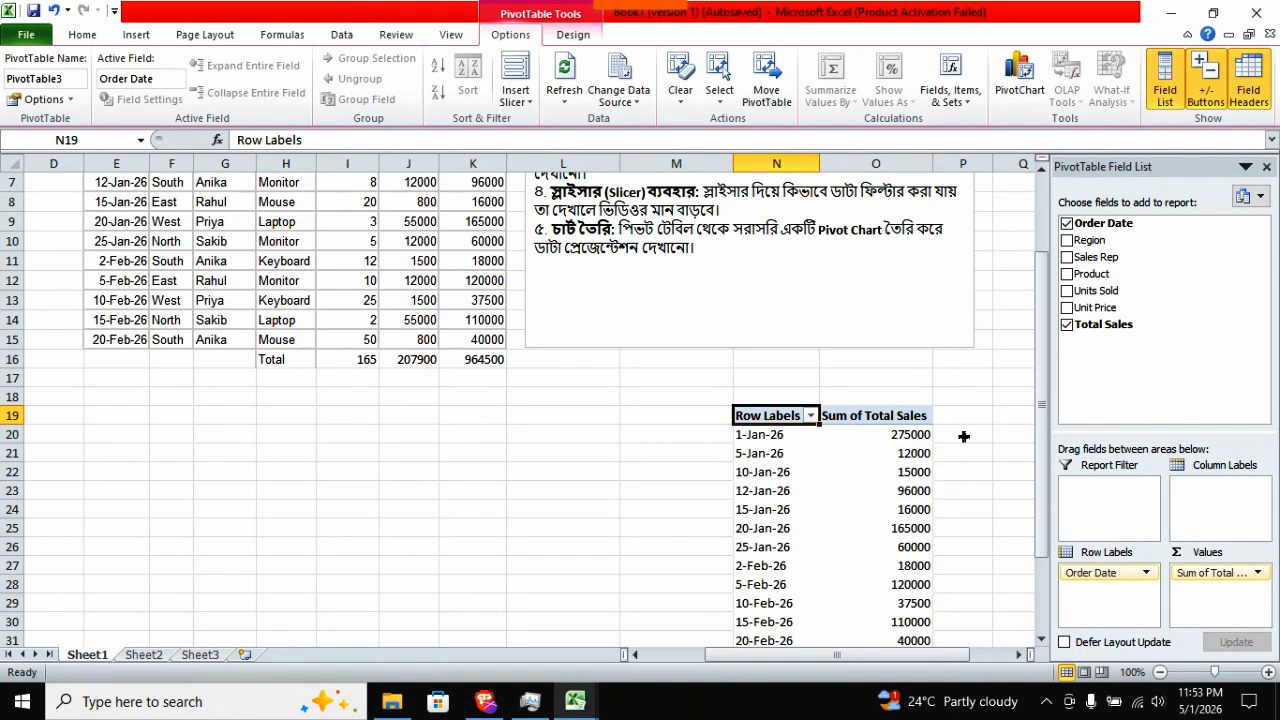
scroll(853, 449, "up", 1)
scroll(695, 231, "up", 1)
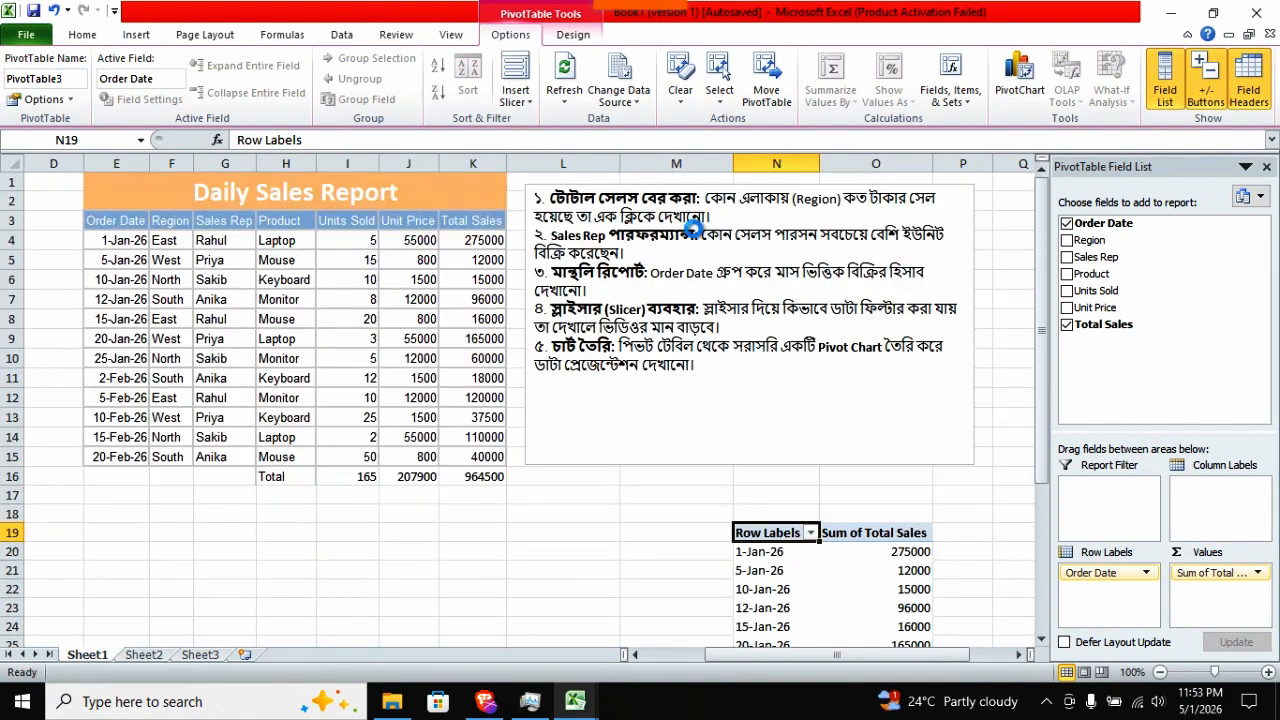
Group the Order Date row labels of the PivotTable by Months
scroll(705, 250, "down", 2)
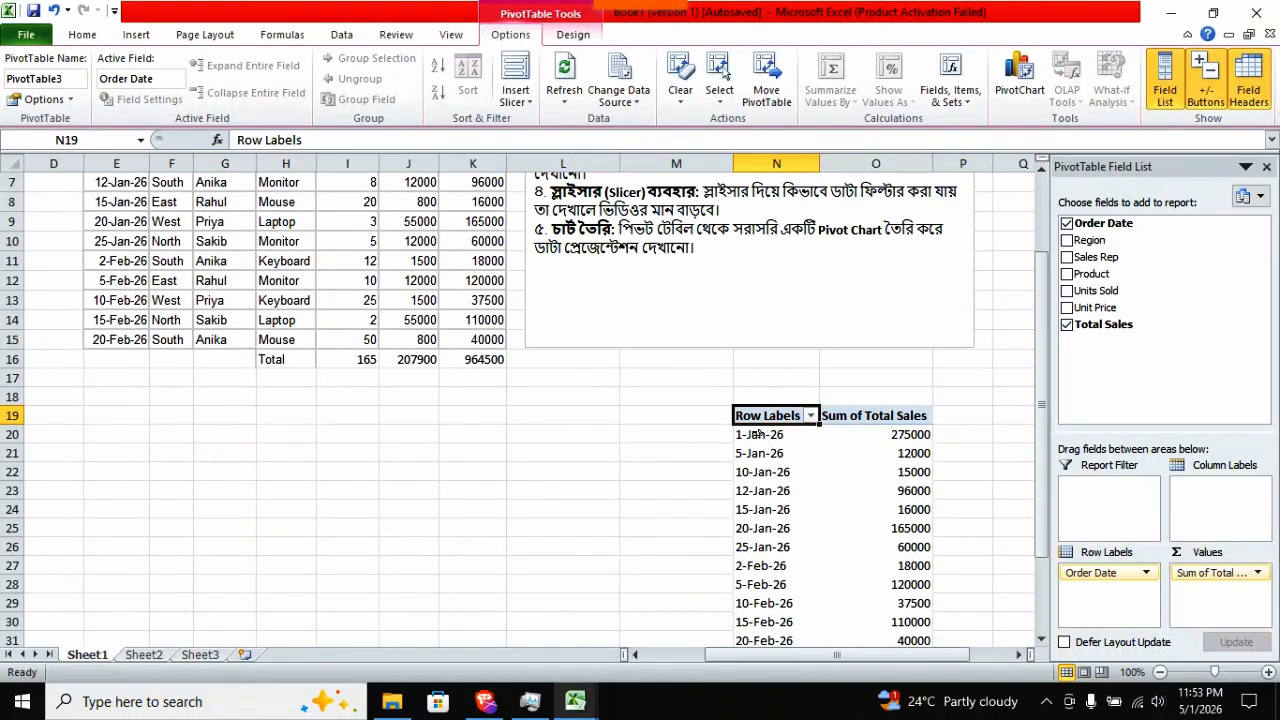
scroll(802, 472, "down", 1)
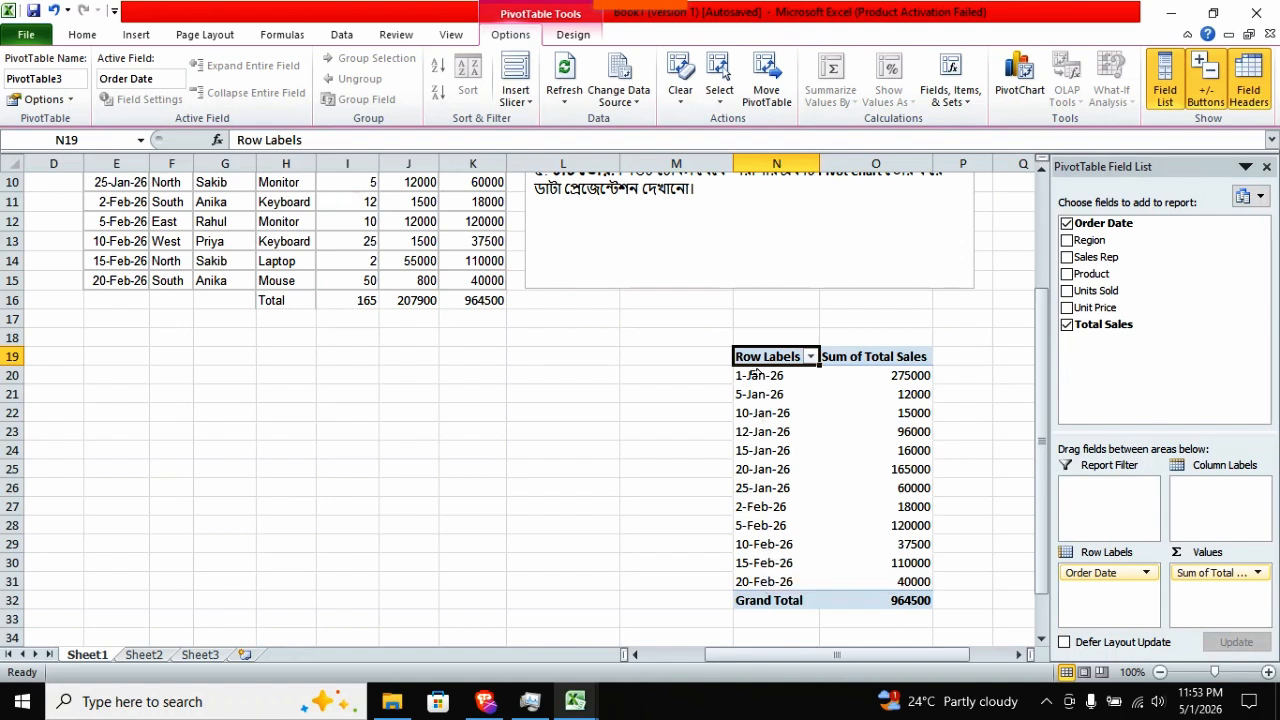
left_click(769, 450)
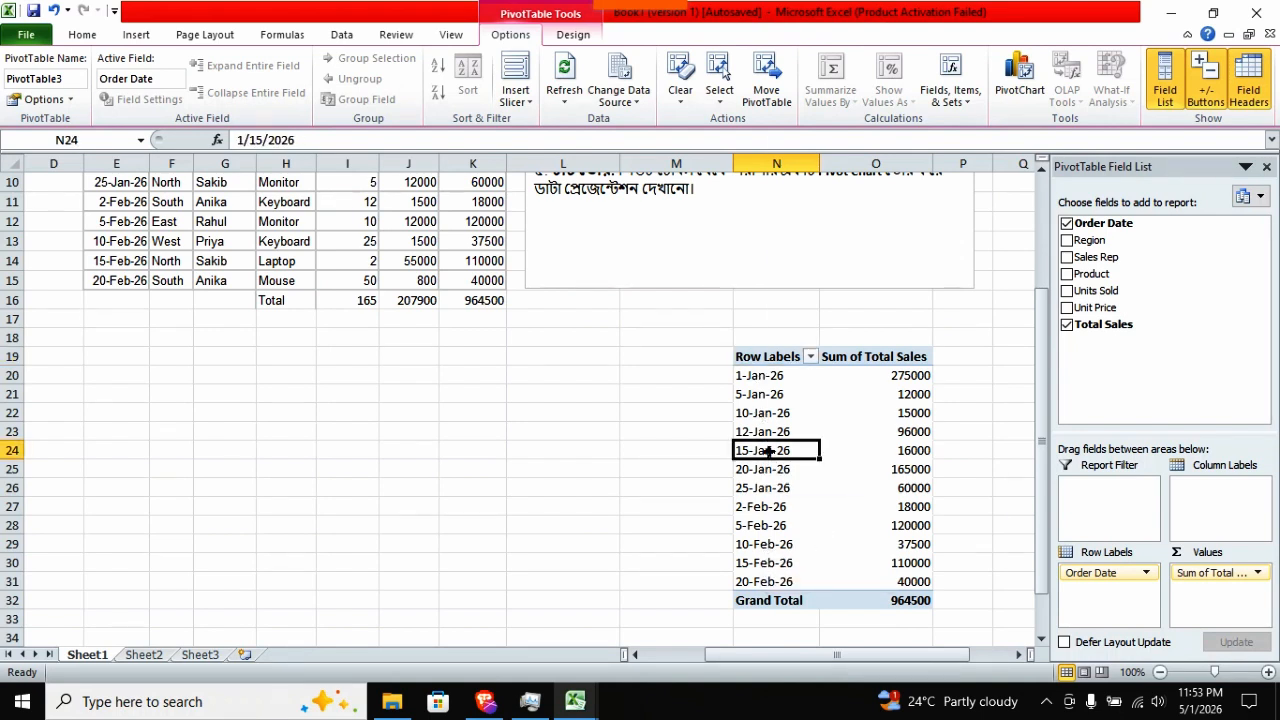
right_click(770, 451)
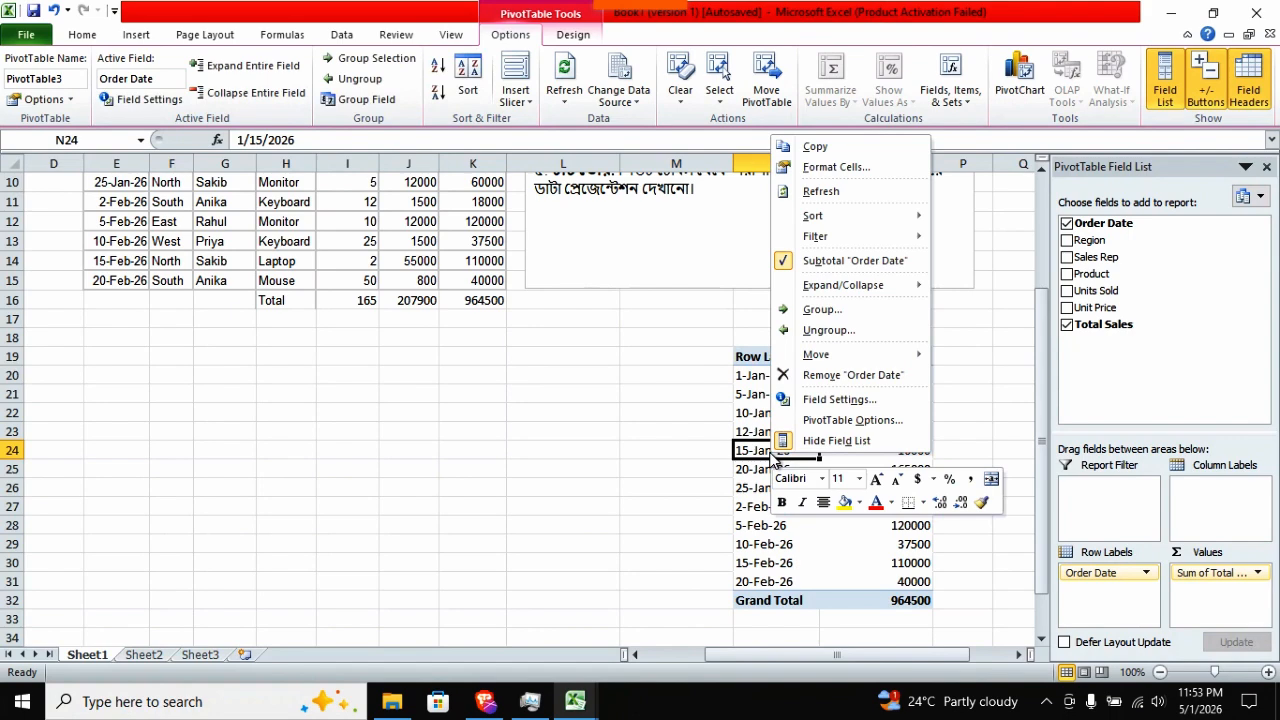
left_click(822, 310)
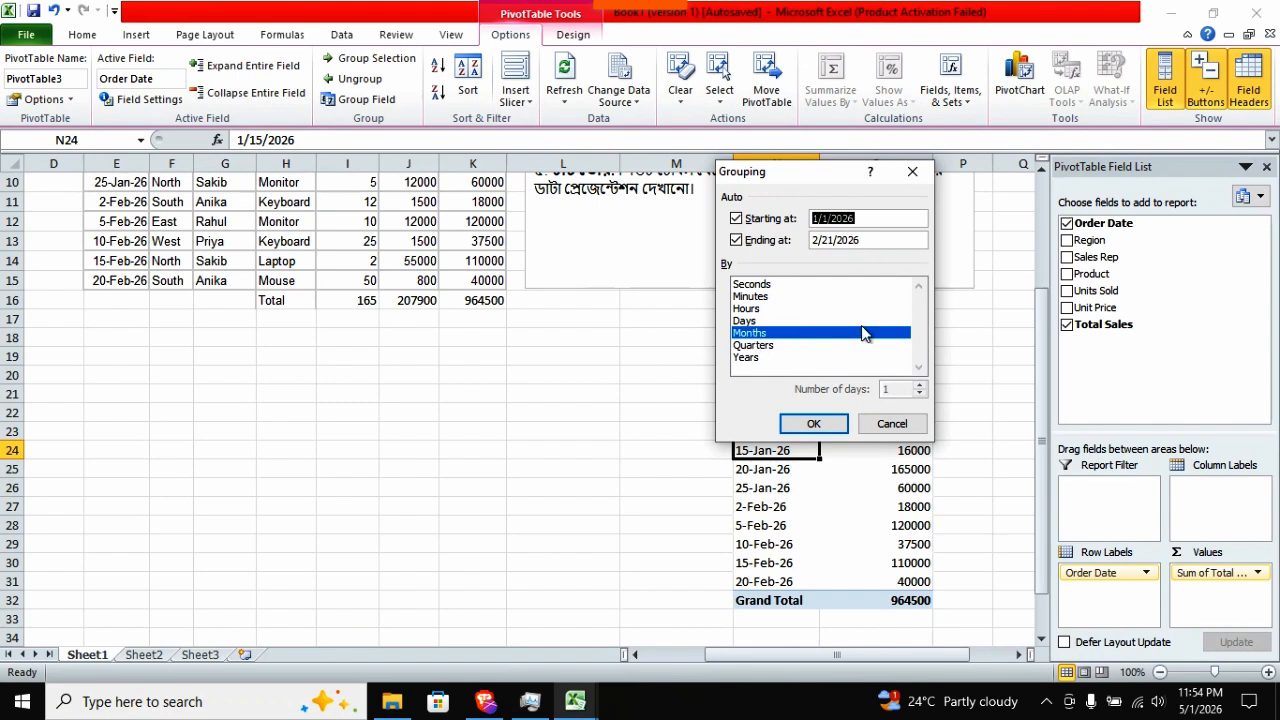
left_click(820, 424)
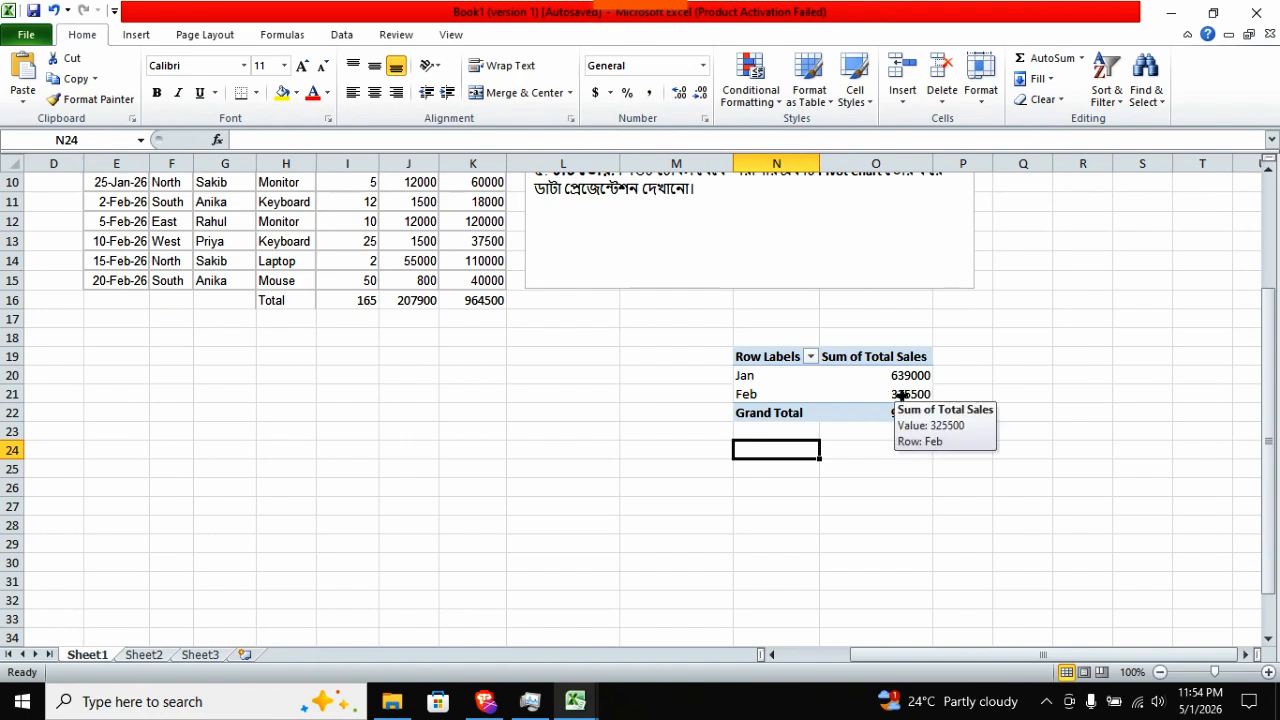
Remove the Order Date and Total Sales fields from the PivotTable to empty it
left_click(825, 395)
scroll(757, 386, "up", 3)
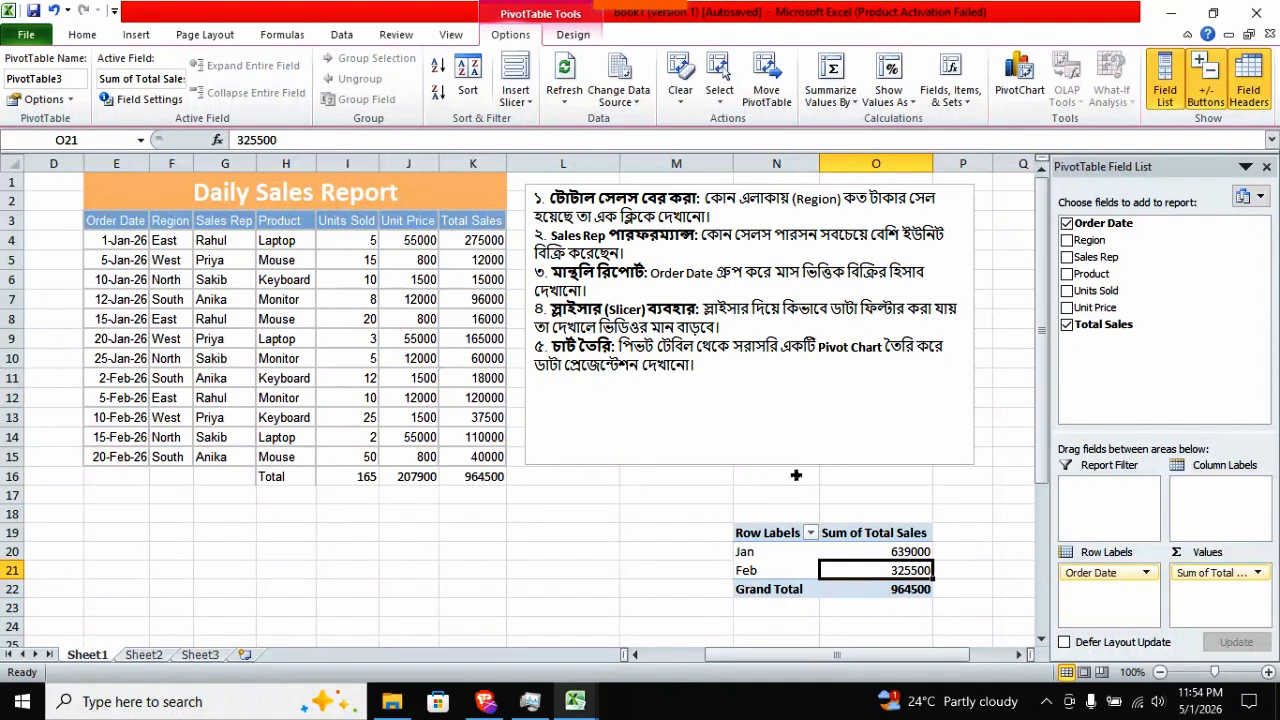
left_click(1067, 223)
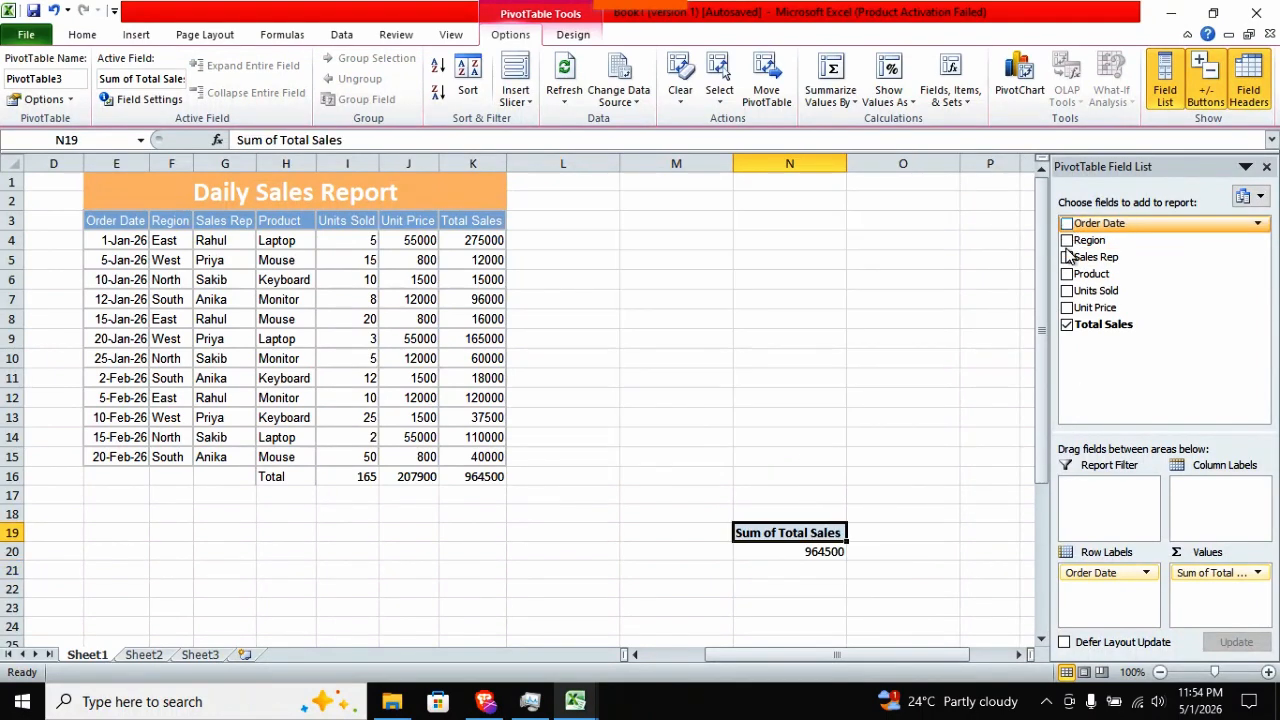
left_click(1067, 324)
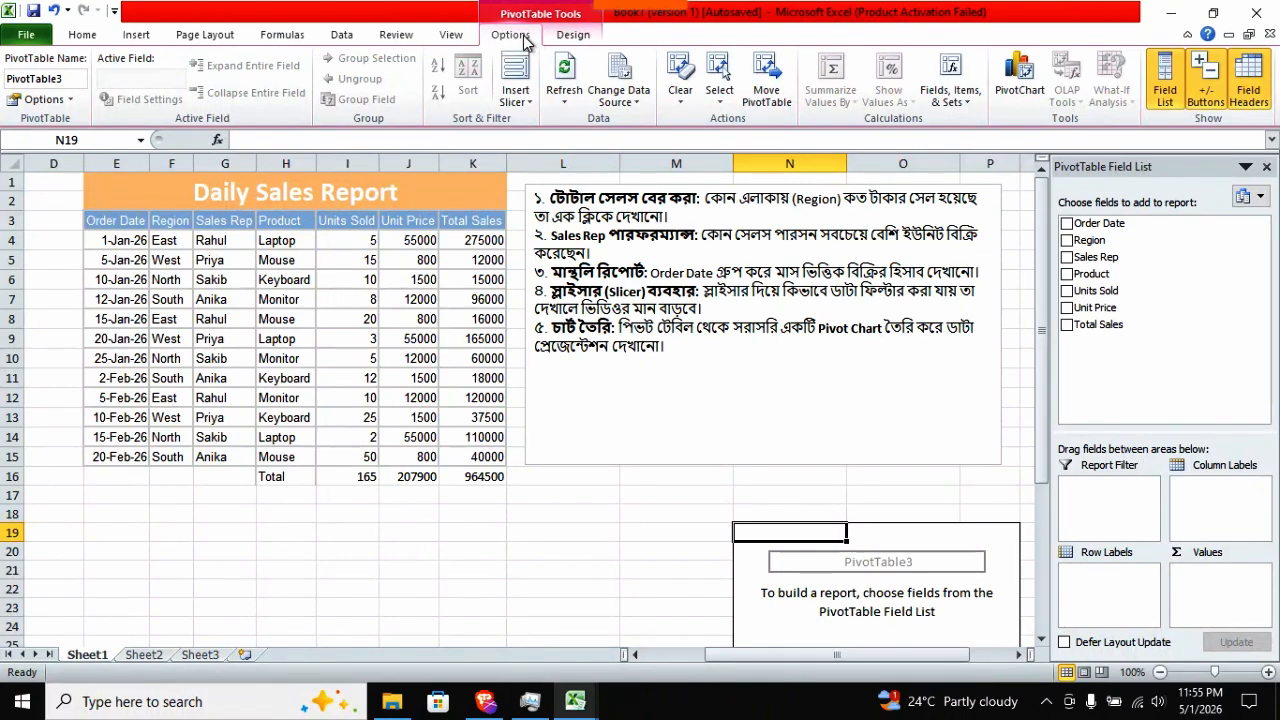
Insert slicers for Sales Rep, Units Sold and Total Sales on the empty PivotTable
left_click(524, 106)
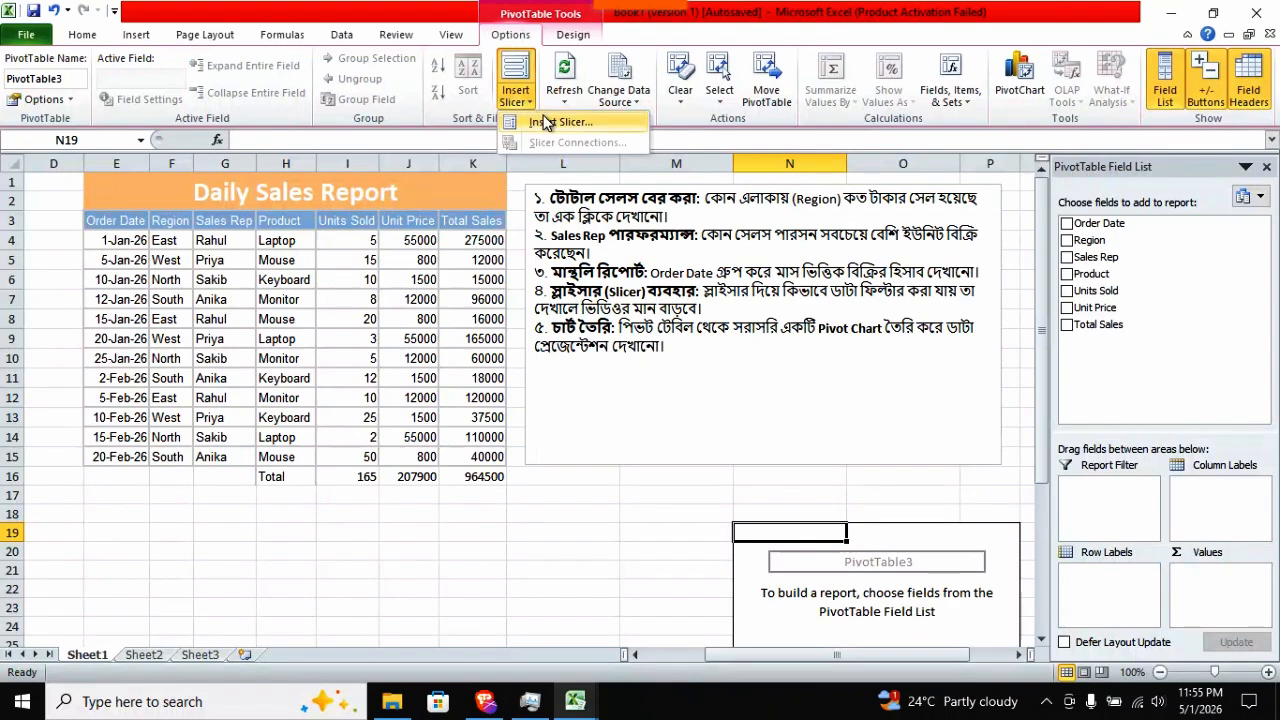
left_click(547, 122)
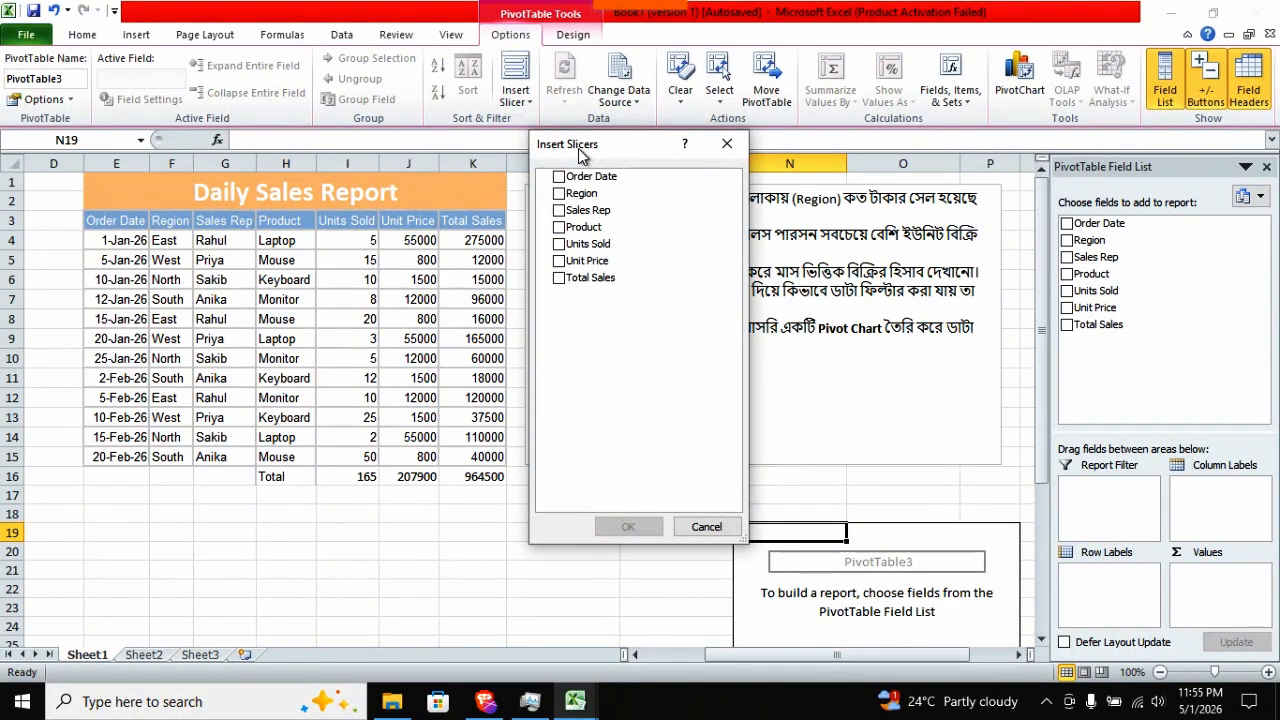
left_click_drag(578, 151, 650, 153)
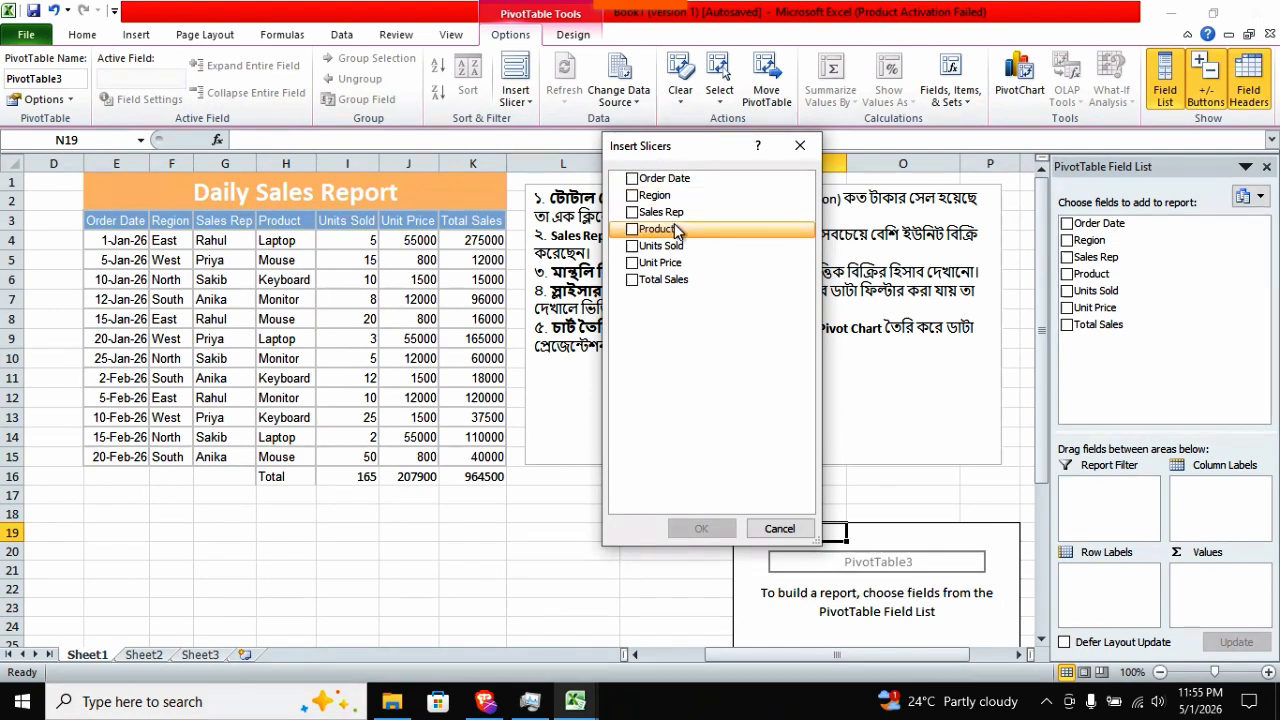
left_click(633, 213)
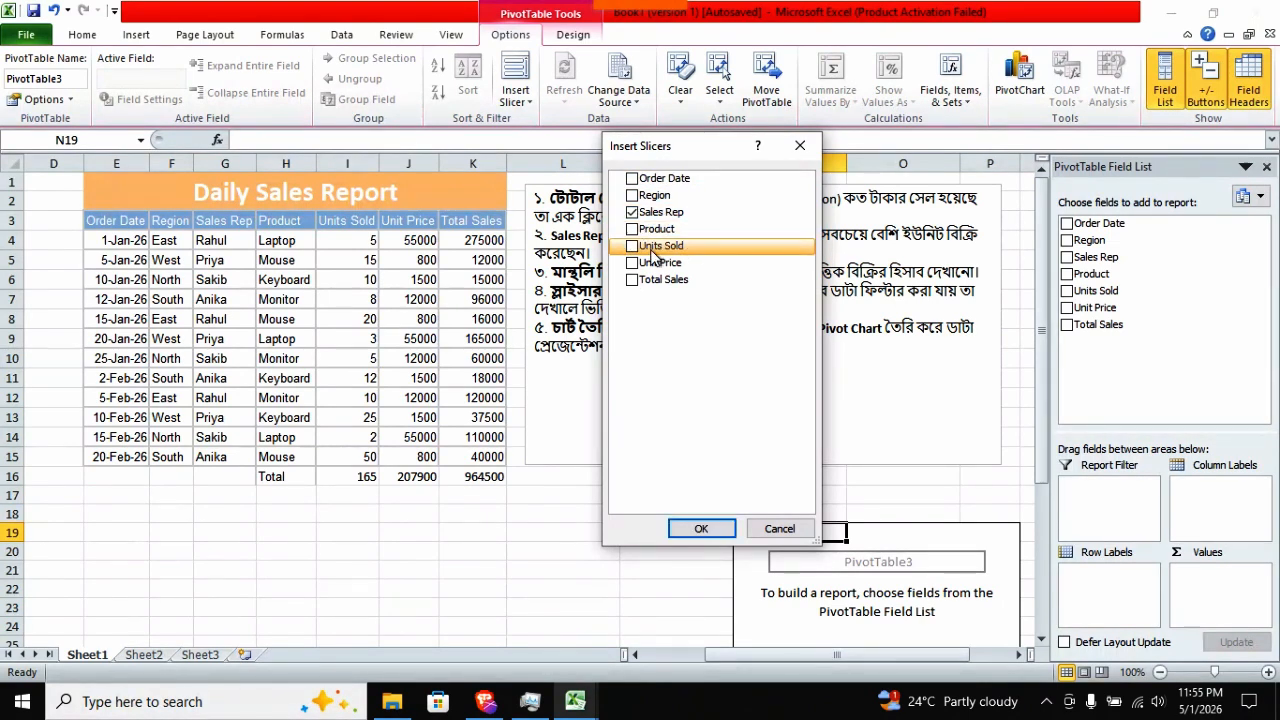
left_click(636, 248)
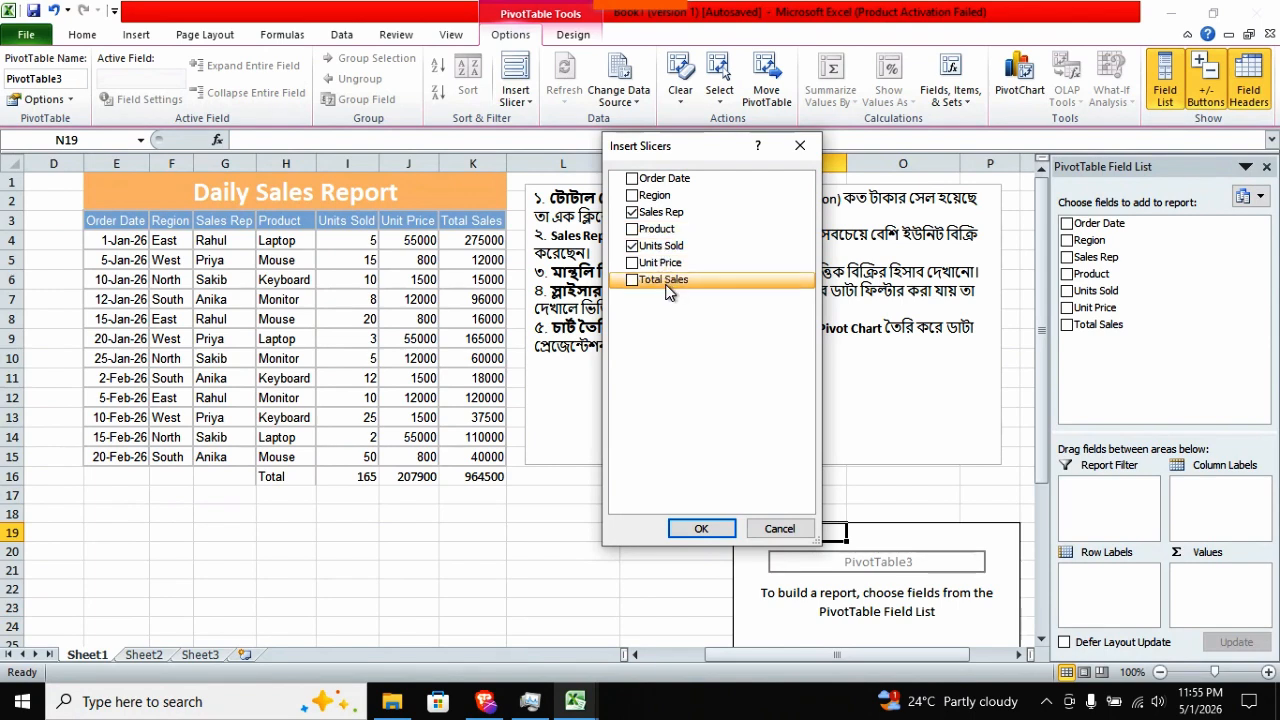
left_click(637, 283)
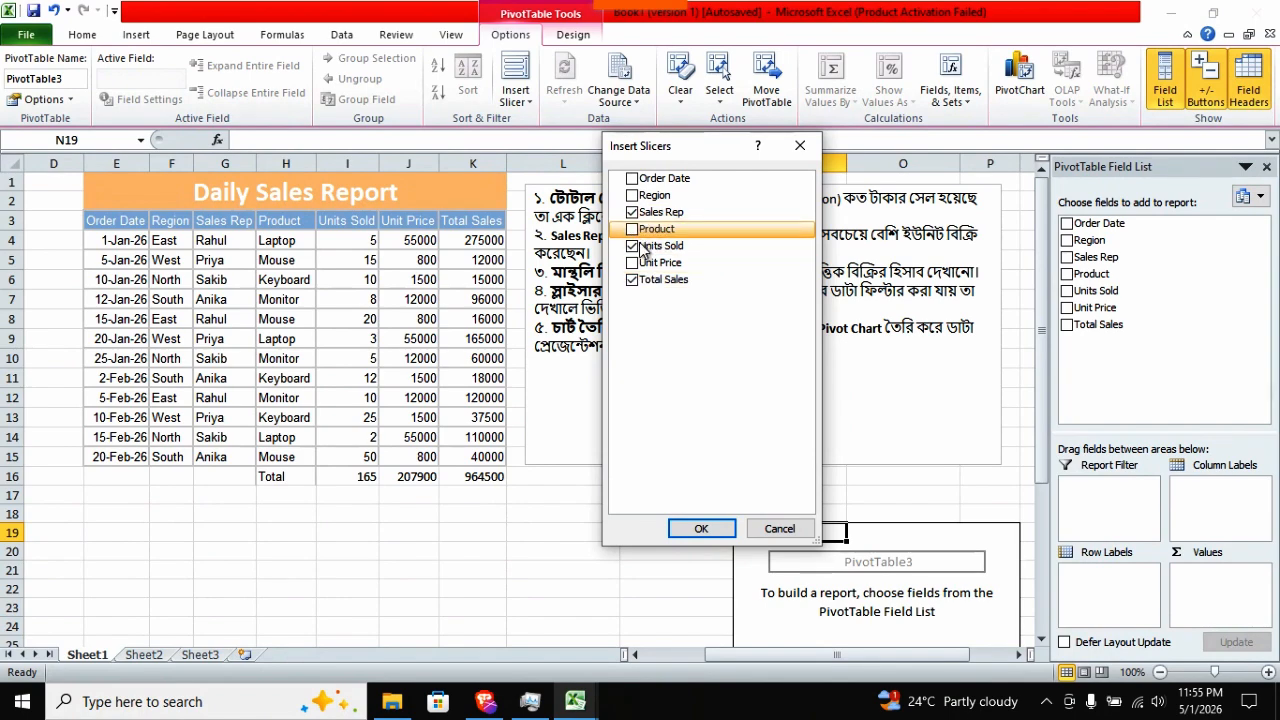
left_click(701, 528)
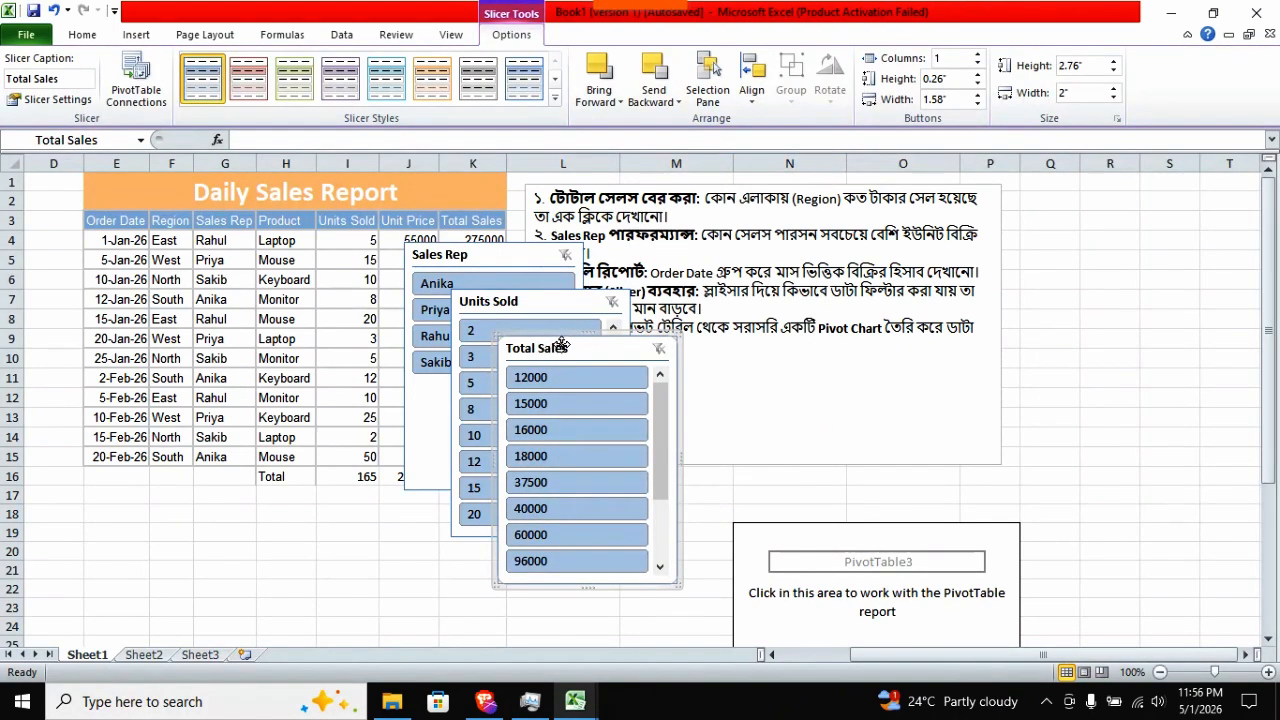
Arrange the Units Sold and Total Sales slicers side by side, in line with the Sales Rep slicer
left_click_drag(563, 351, 777, 313)
left_click_drag(566, 302, 683, 257)
left_click_drag(831, 309, 918, 250)
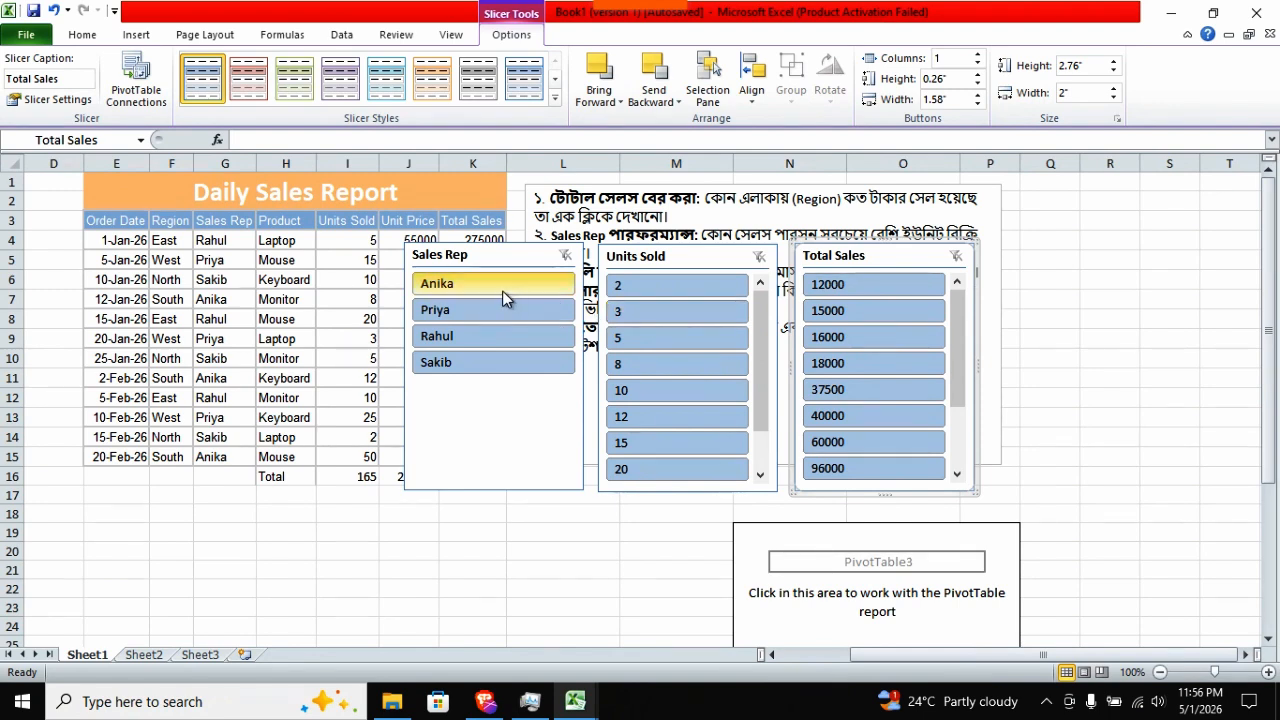
Filter by each of the four sales reps in turn with the Sales Rep slicer
left_click(443, 285)
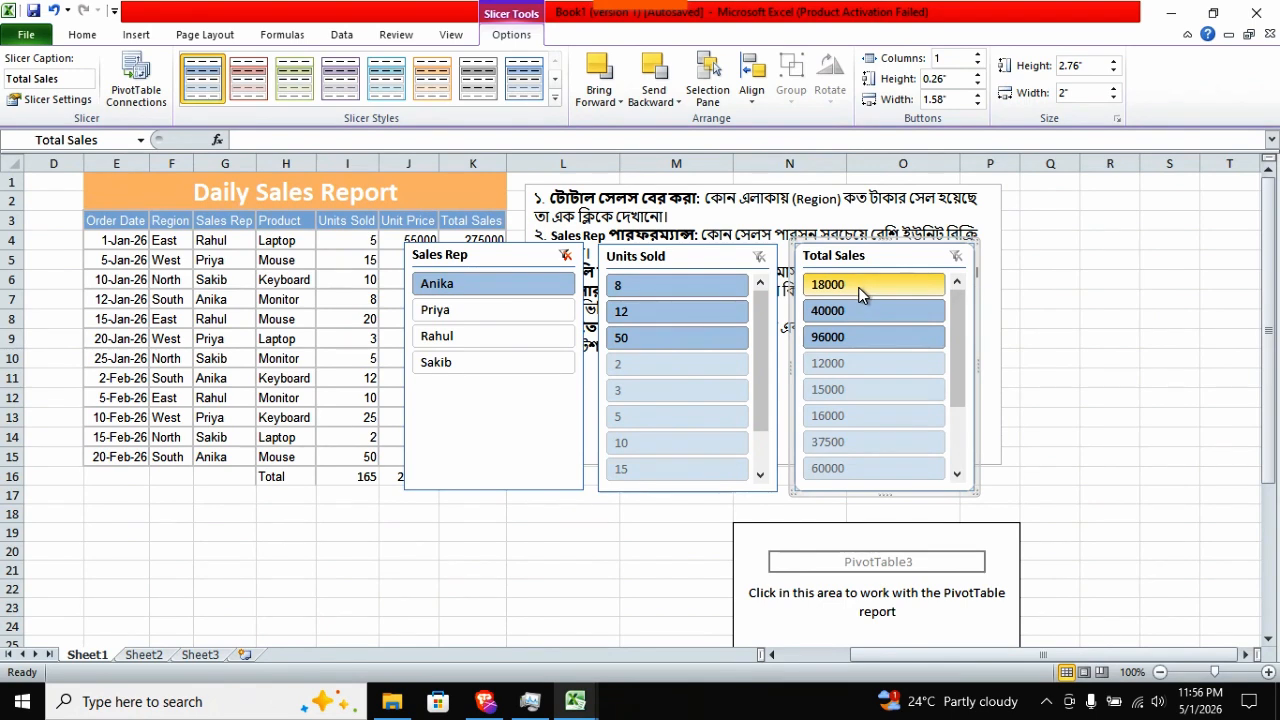
left_click(476, 311)
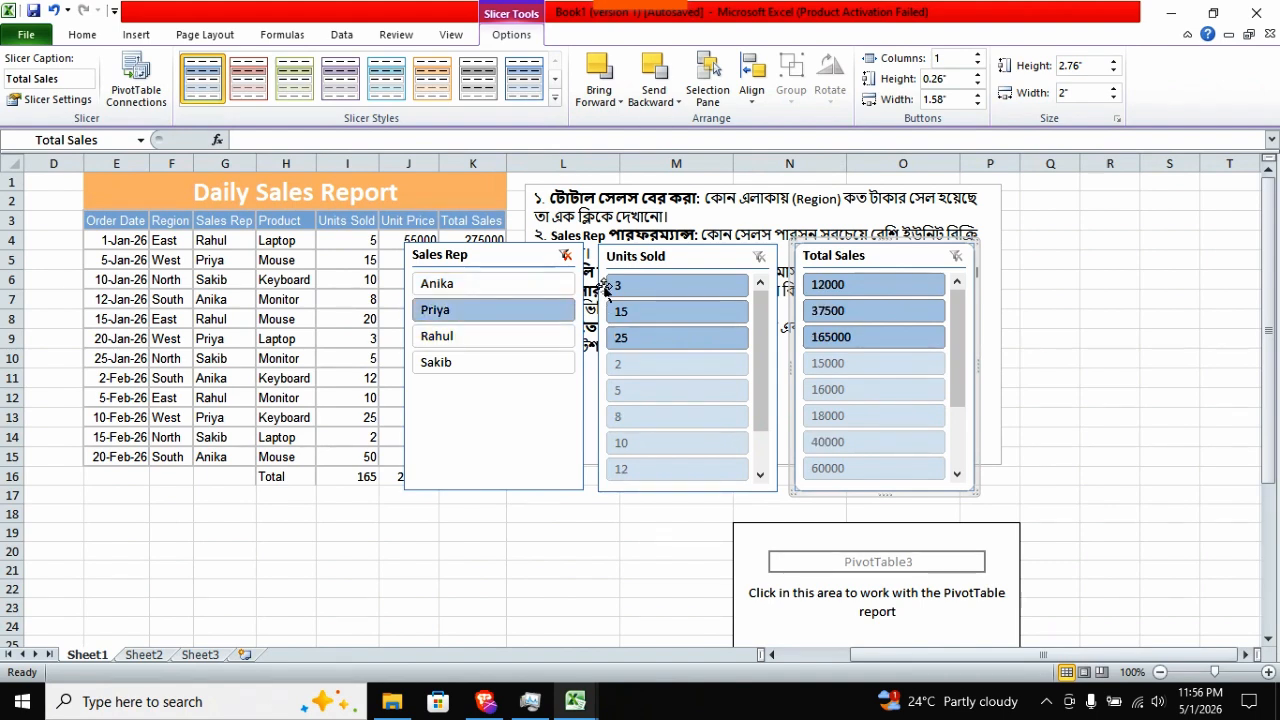
left_click(562, 336)
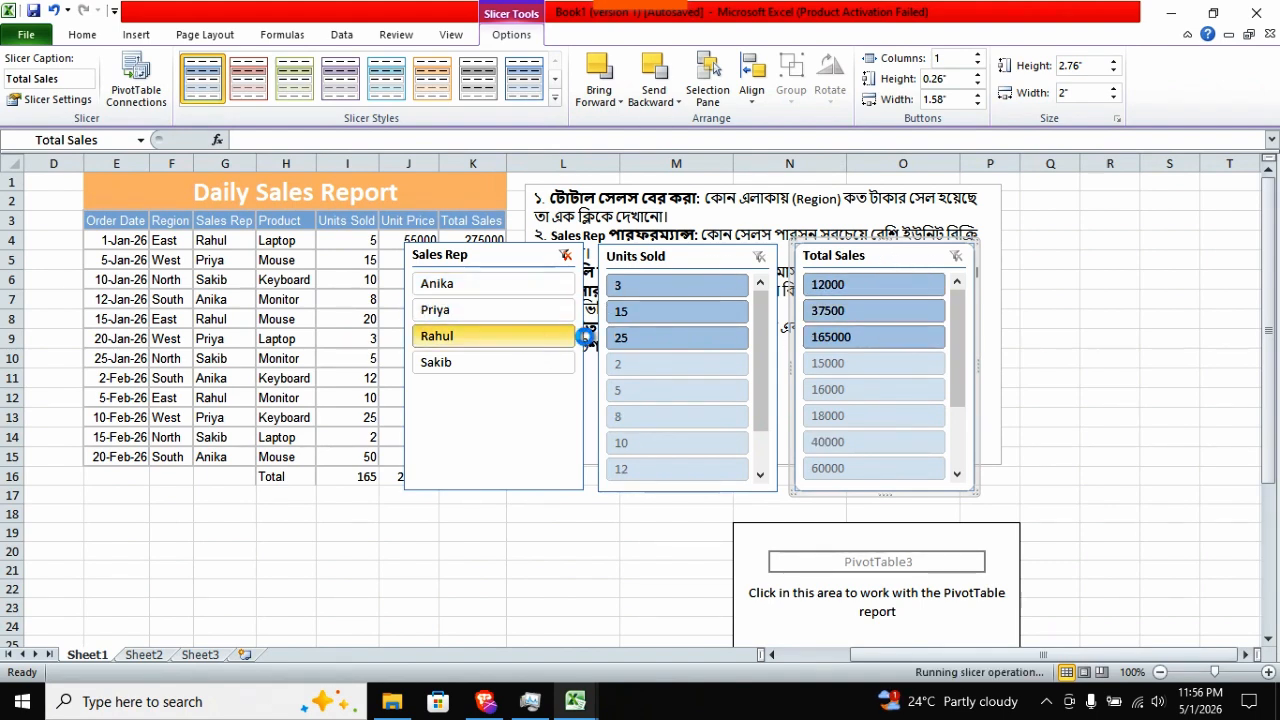
left_click(445, 363)
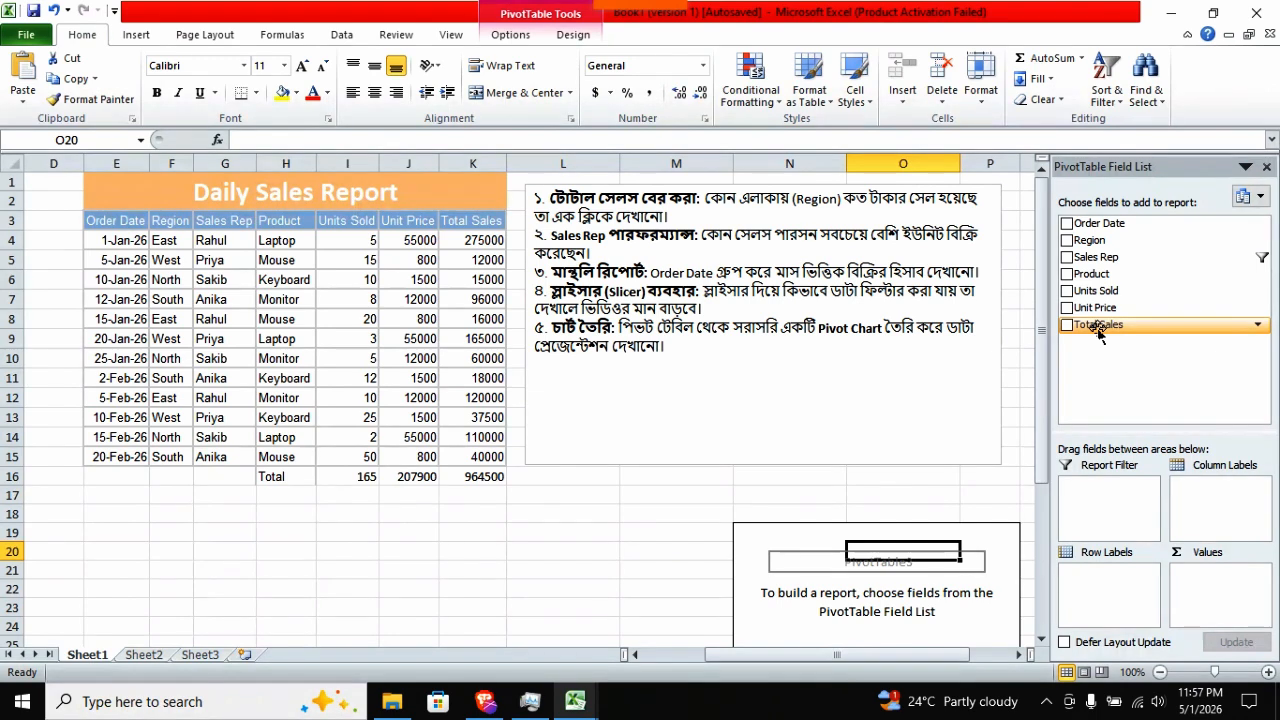
Add Order Date as rows and Total Sales as values to the PivotTable, and ungroup the months into individual dates
left_click(1066, 224)
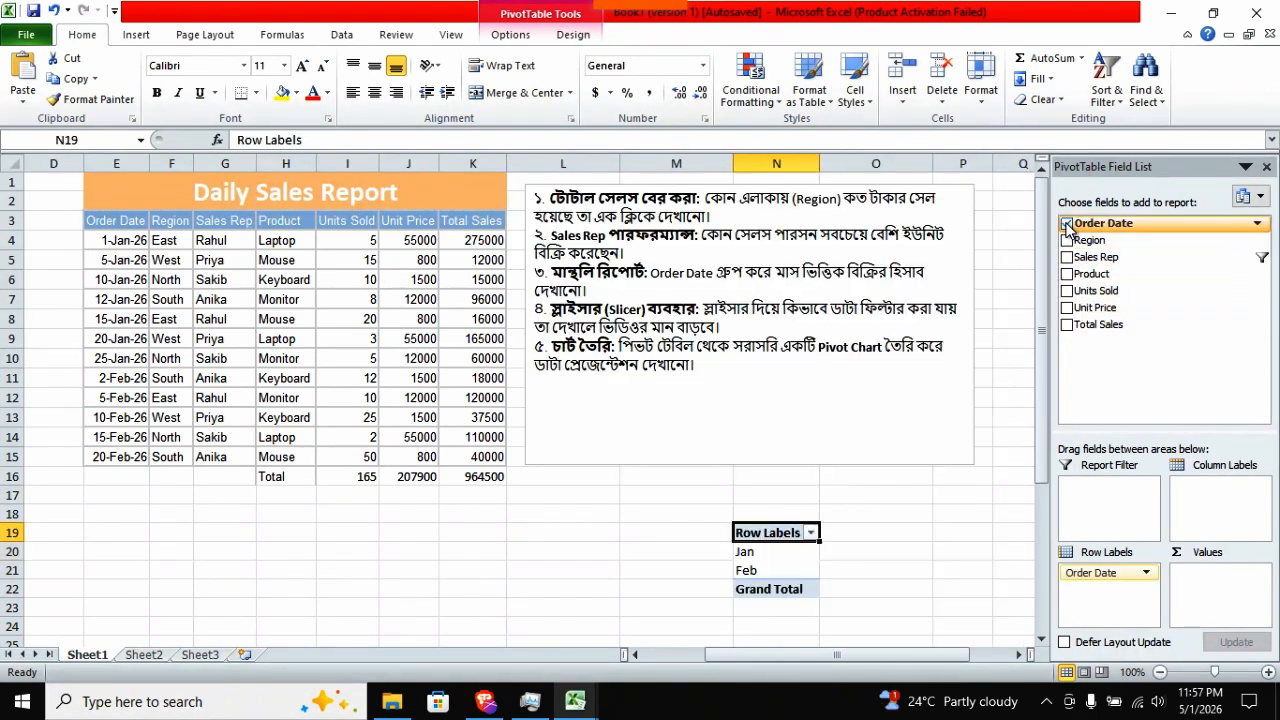
left_click(1066, 325)
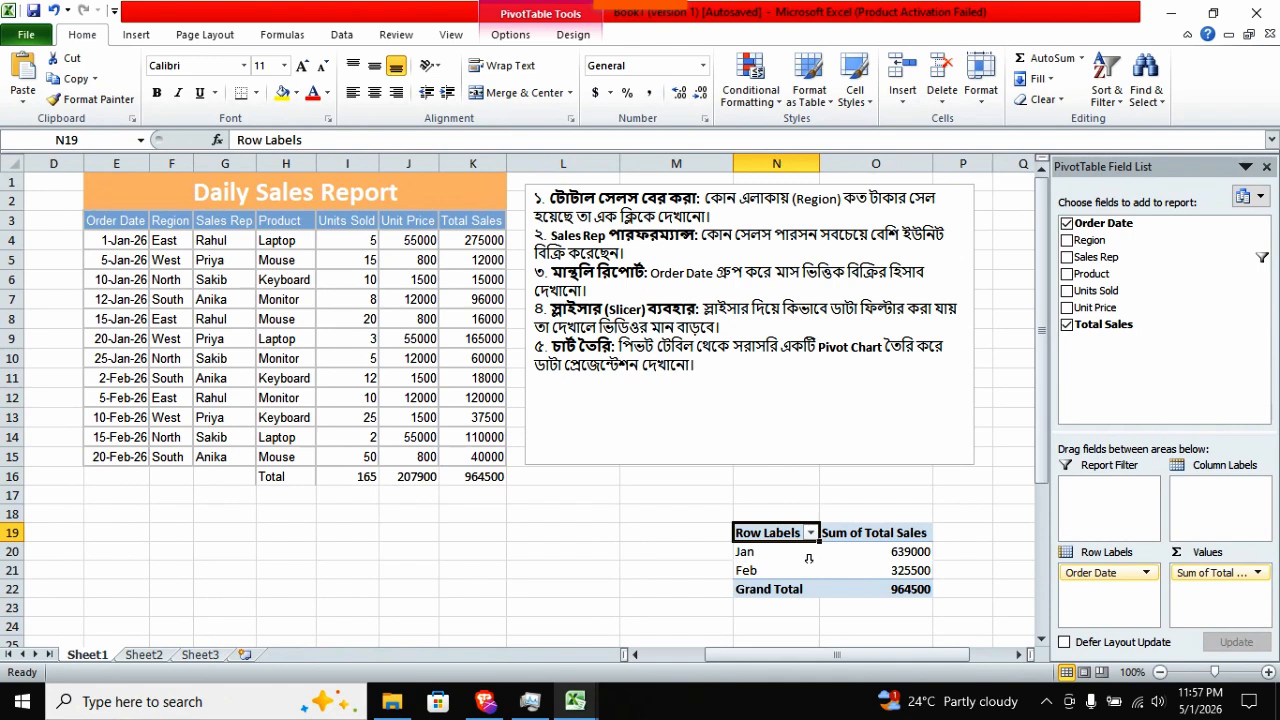
right_click(744, 551)
left_click(810, 437)
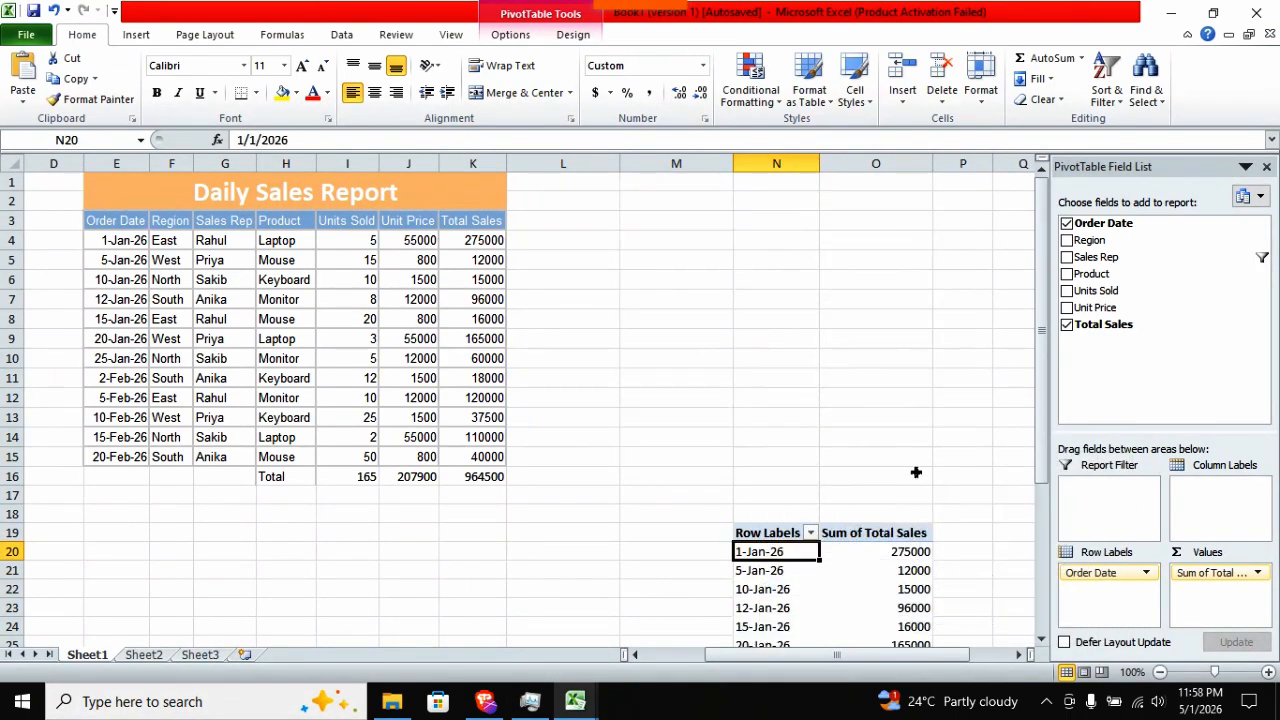
Insert a clustered column PivotChart from the Order Date and Total Sales PivotTable
scroll(814, 560, "down", 2)
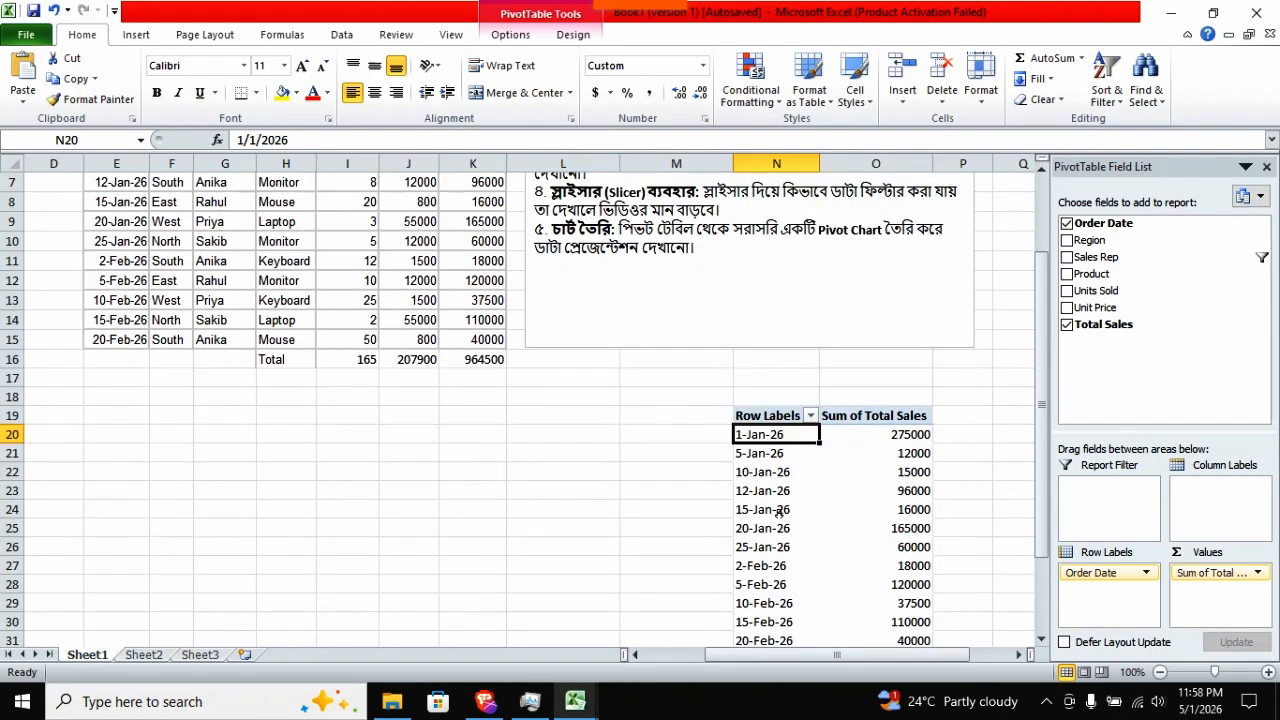
mouse_move(852, 498)
left_click(525, 36)
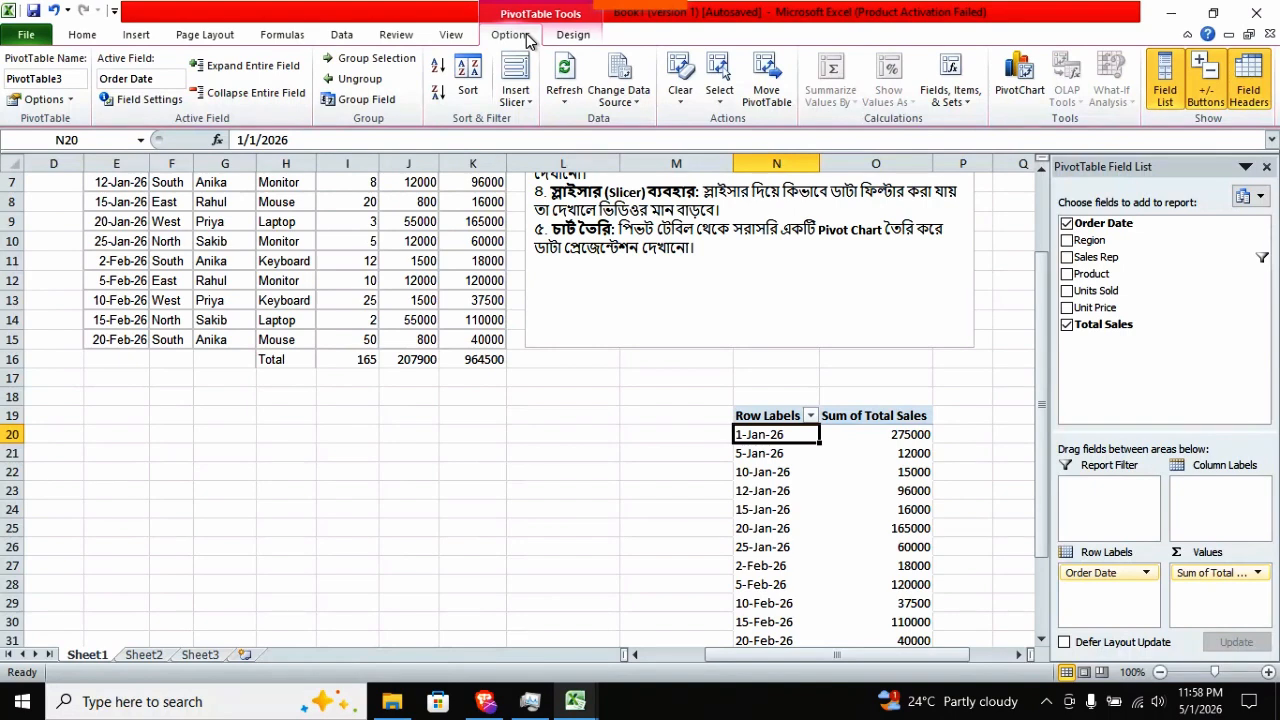
left_click(1023, 88)
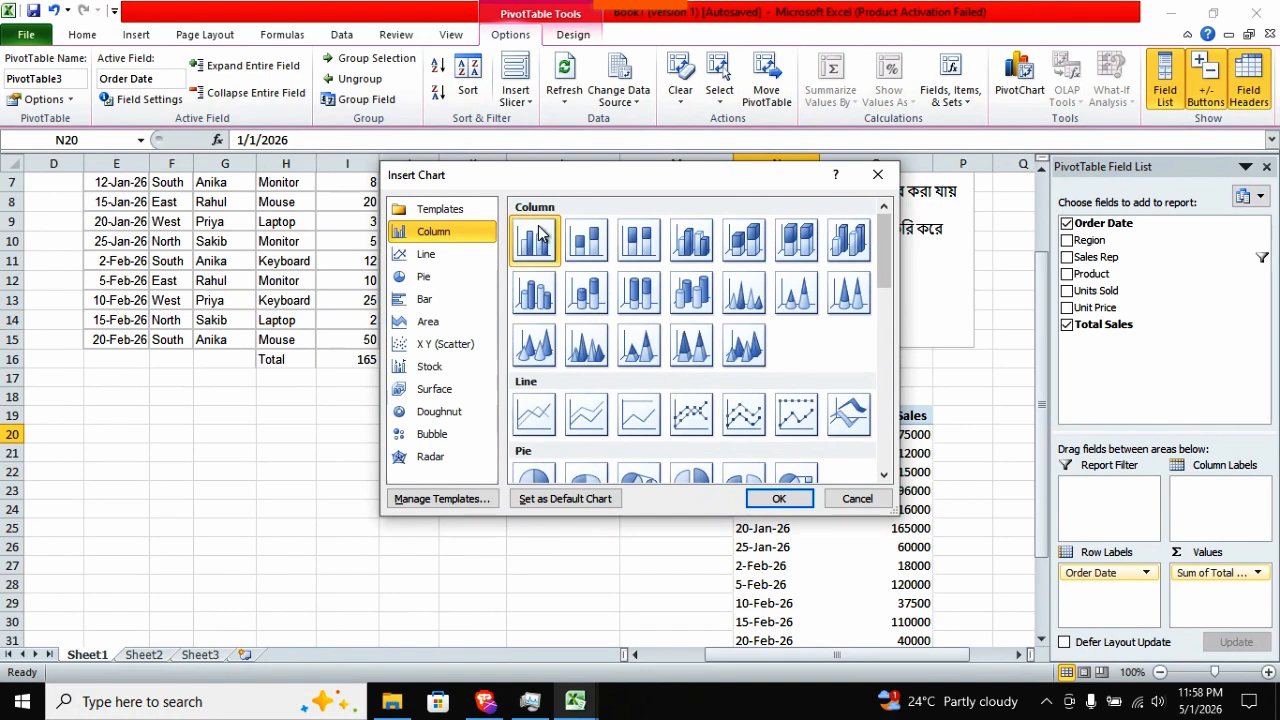
left_click(779, 498)
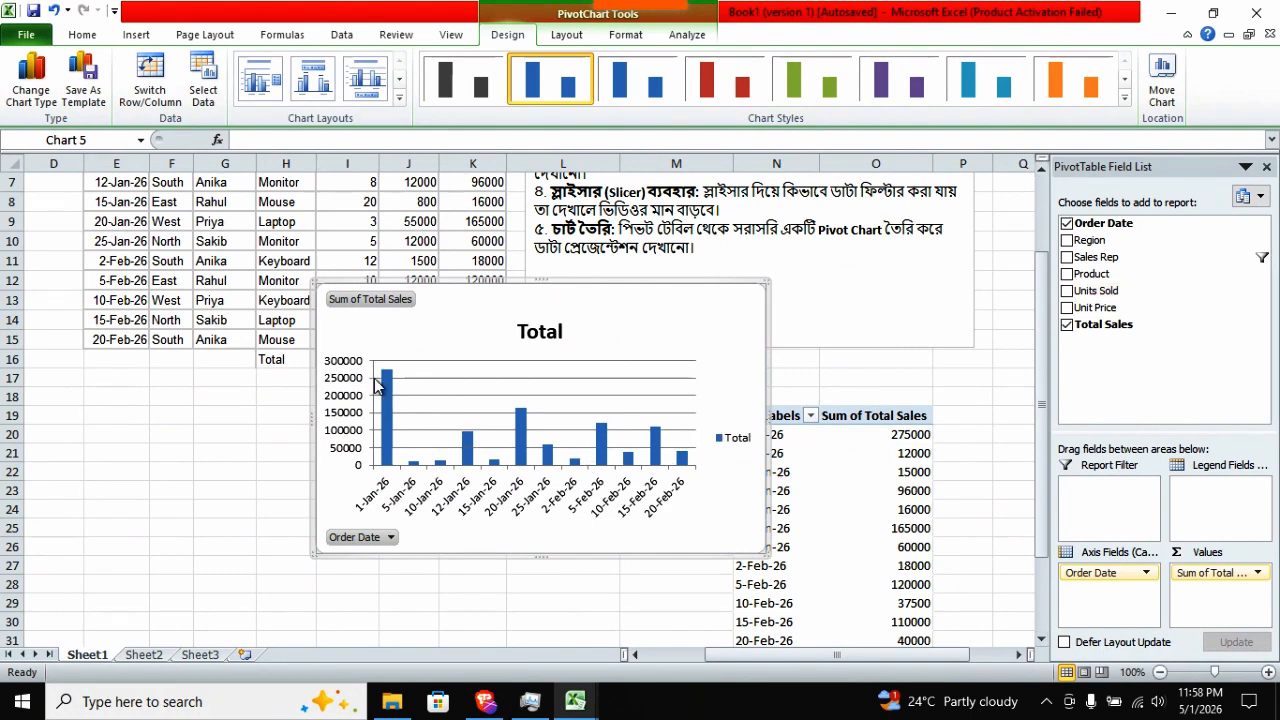
Apply the green bevelled chart style and the layout with a data table and vertical axis title to the PivotChart
mouse_move(390, 450)
left_click(1125, 98)
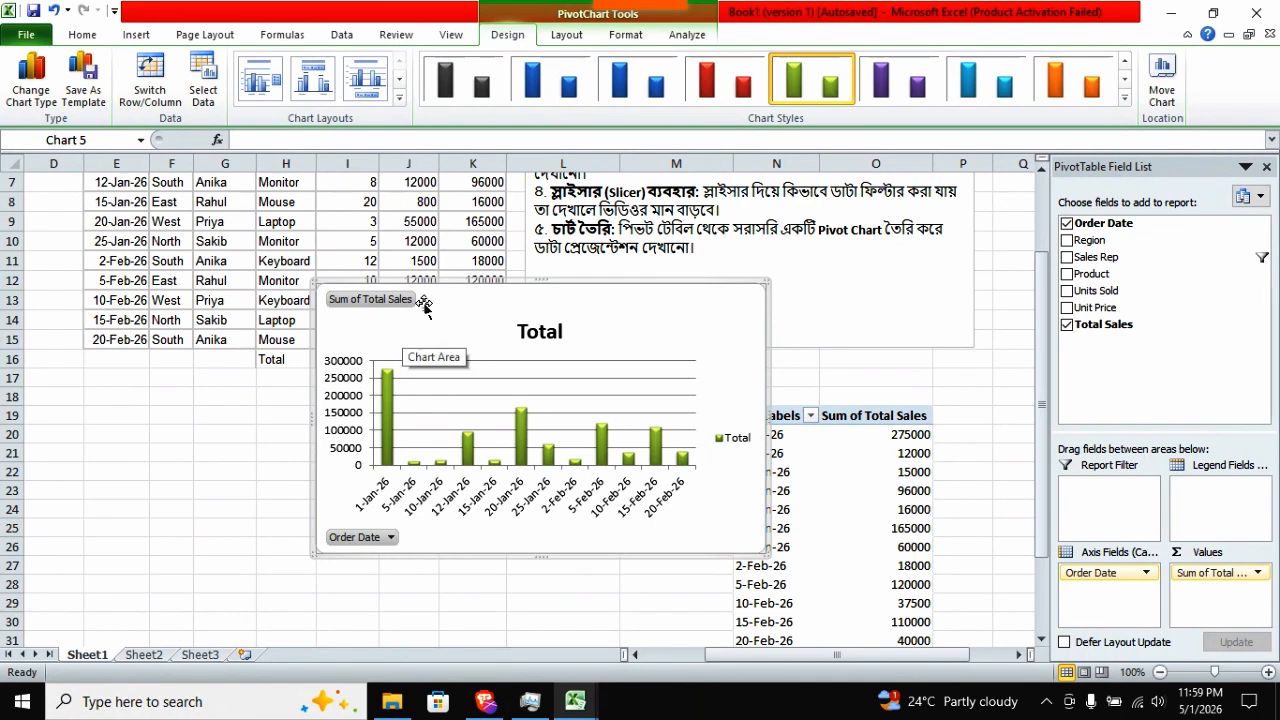
left_click(399, 98)
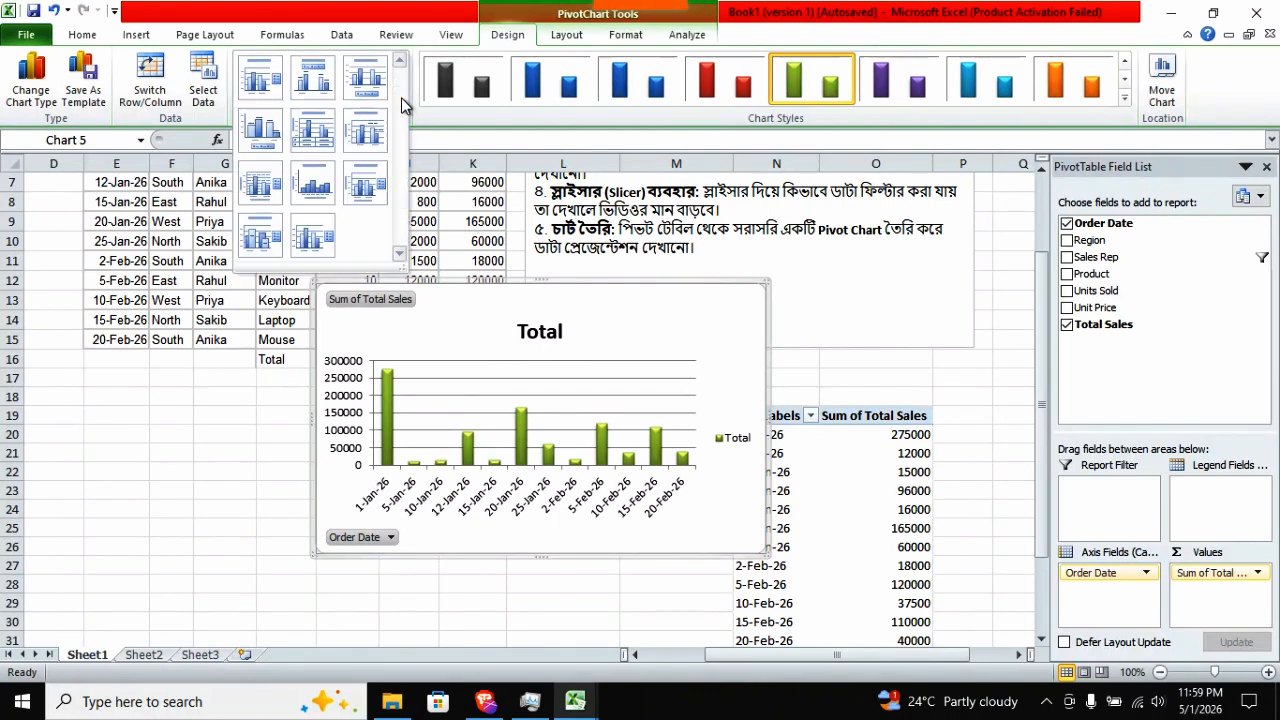
left_click(322, 128)
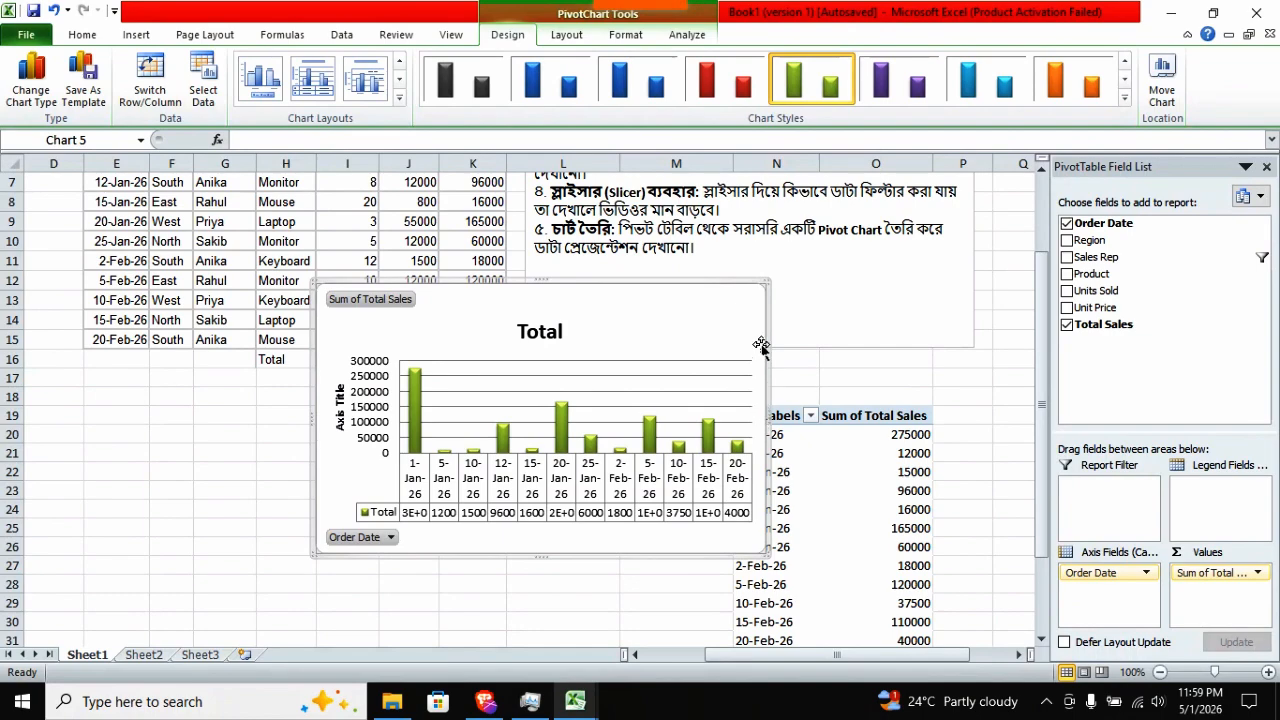
Enlarge the PivotChart up to row 8 and across to column P, and examine its first column
left_click_drag(767, 284, 988, 198)
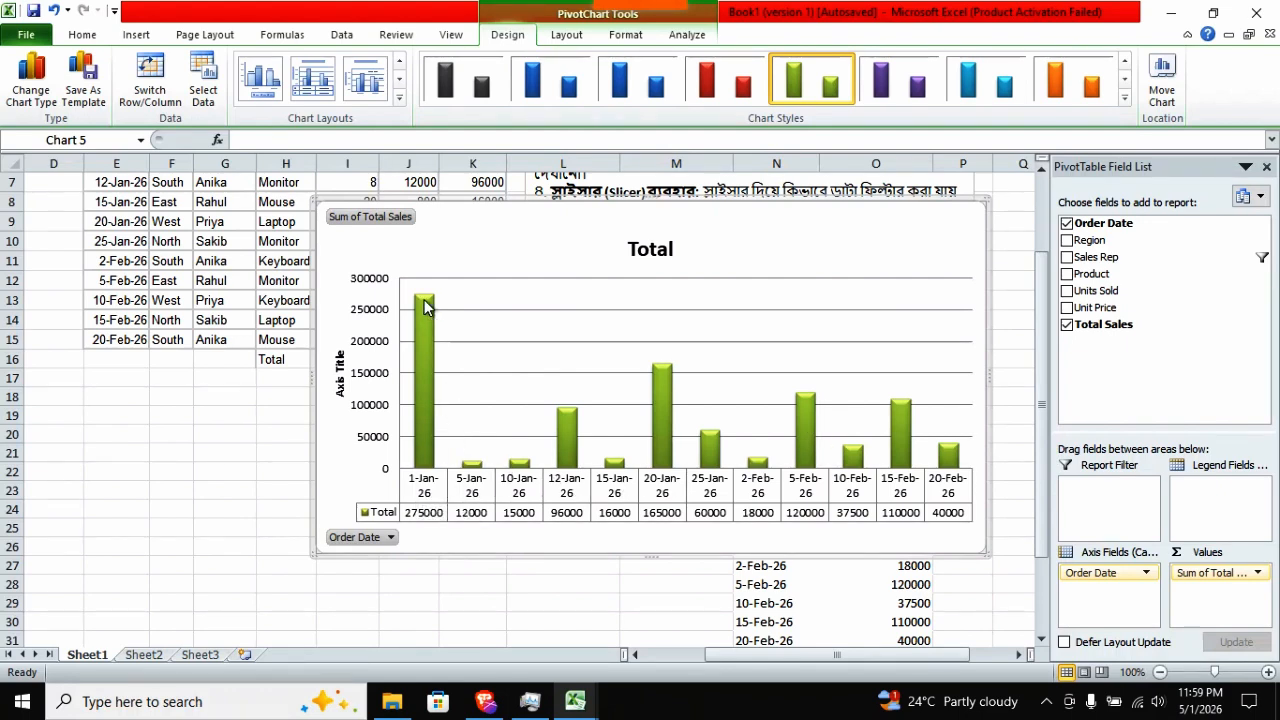
mouse_move(425, 415)
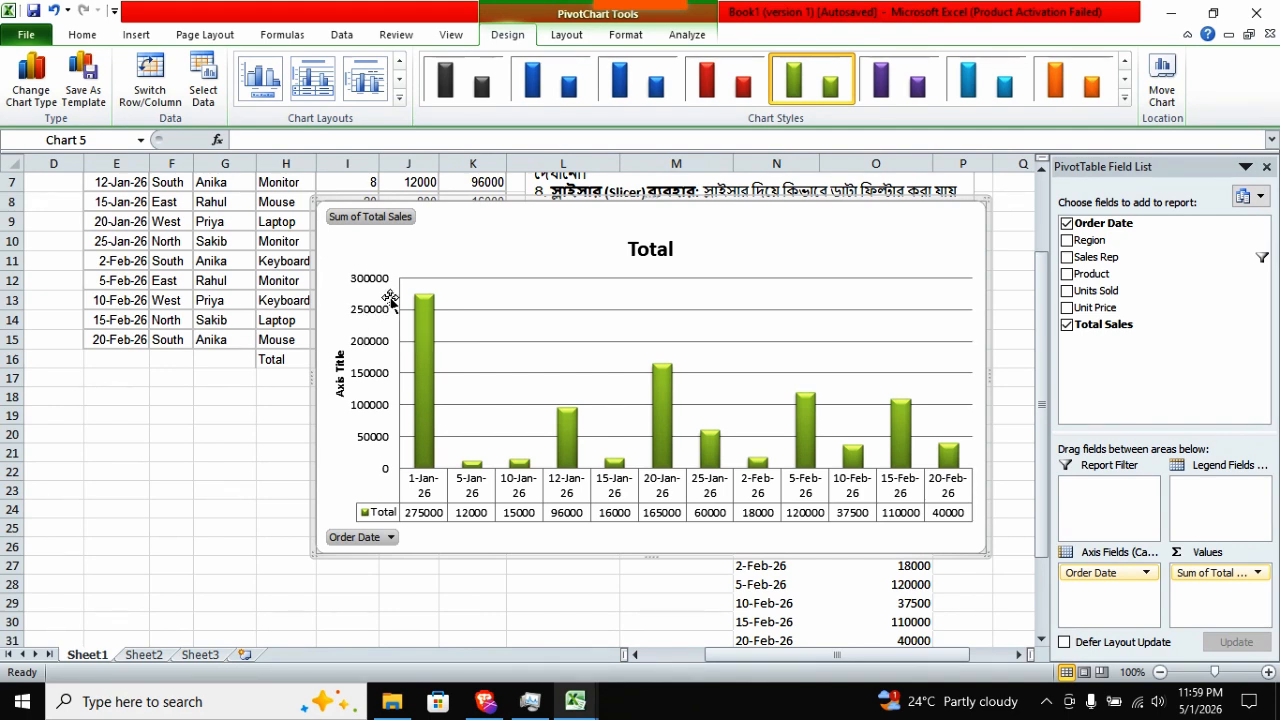
mouse_move(426, 300)
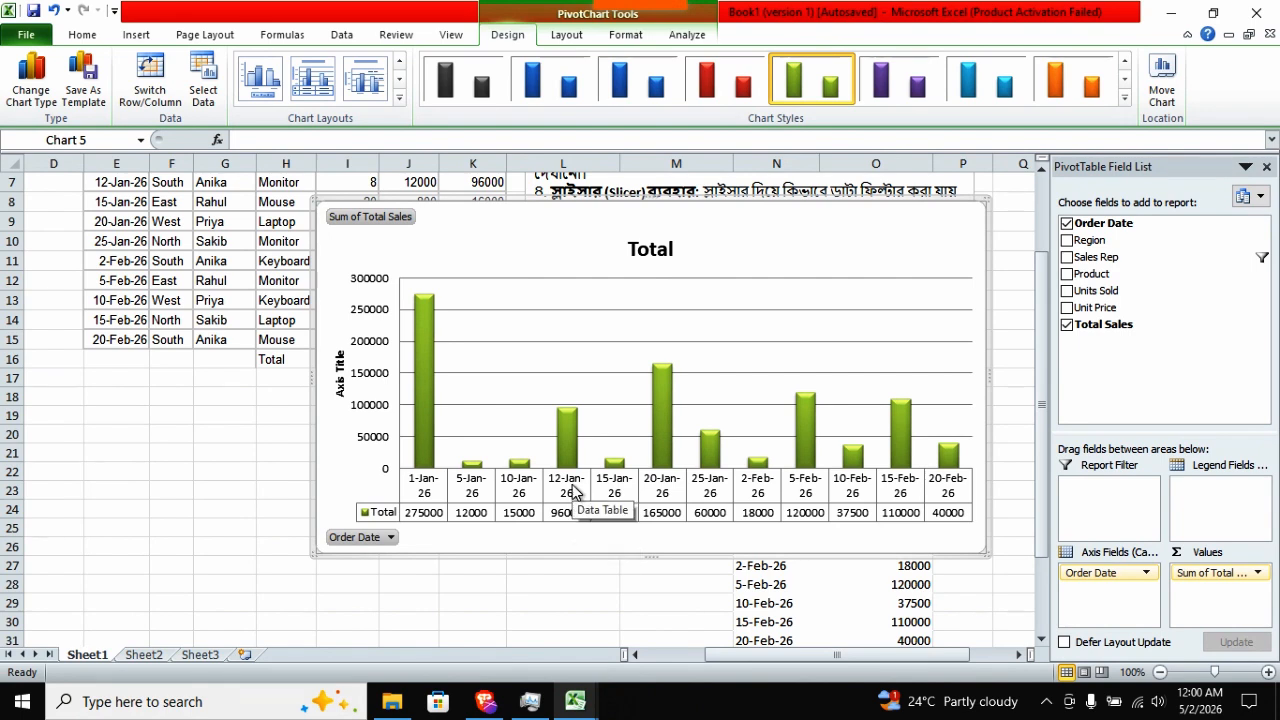
Delete the PivotChart from the worksheet
left_click_drag(822, 246, 705, 277)
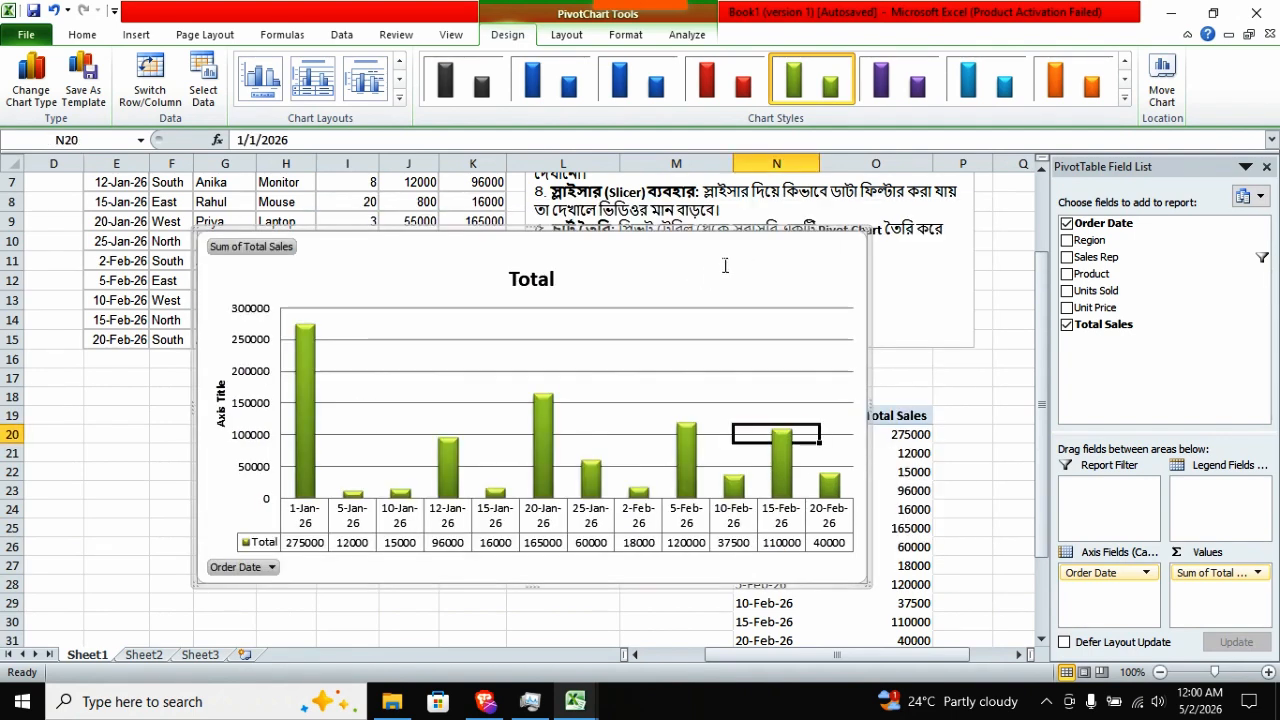
key("Delete")
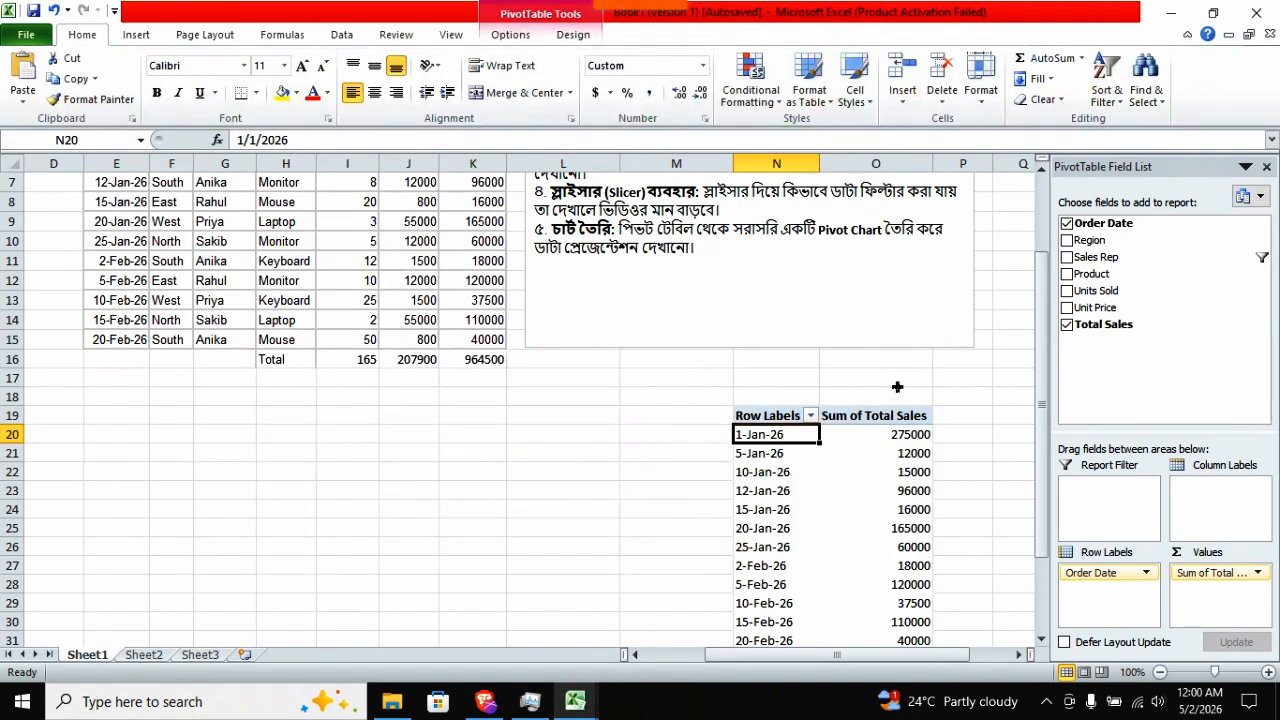
scroll(897, 386, "up", 2)
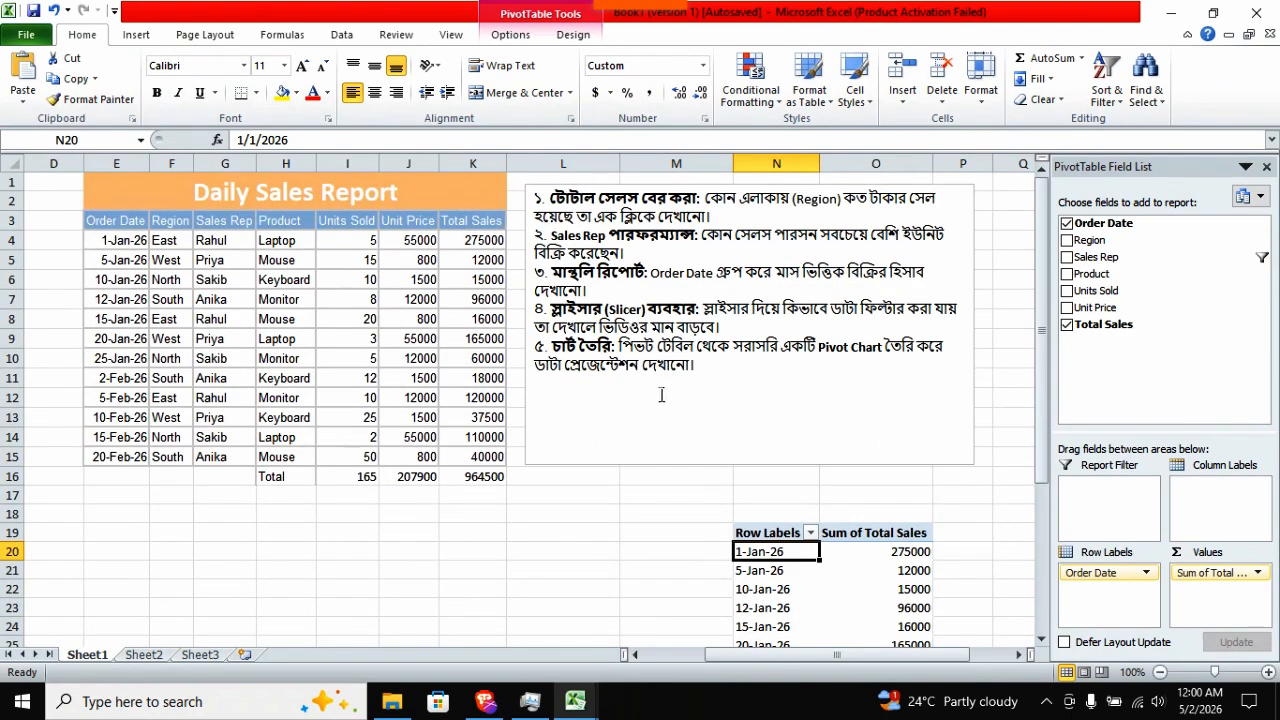